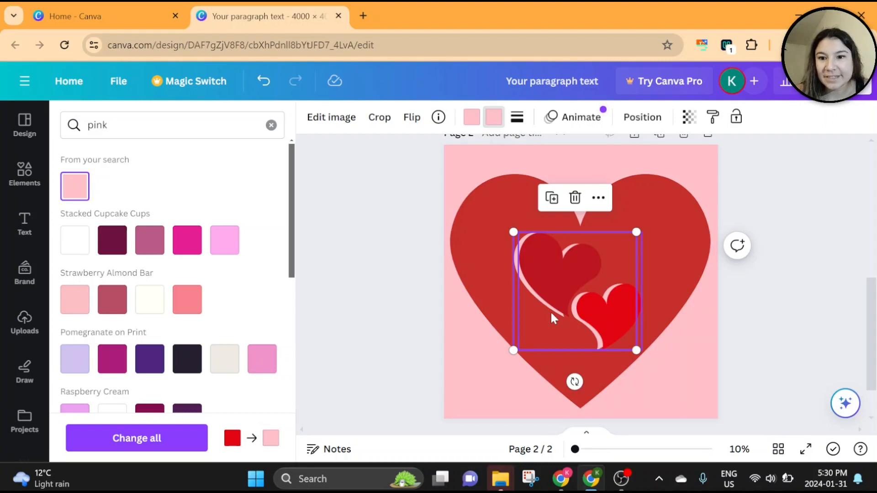
Remove the pink duplicate of the small hearts and cut the two small red hearts from the large heart on page 2
left_click(775, 338)
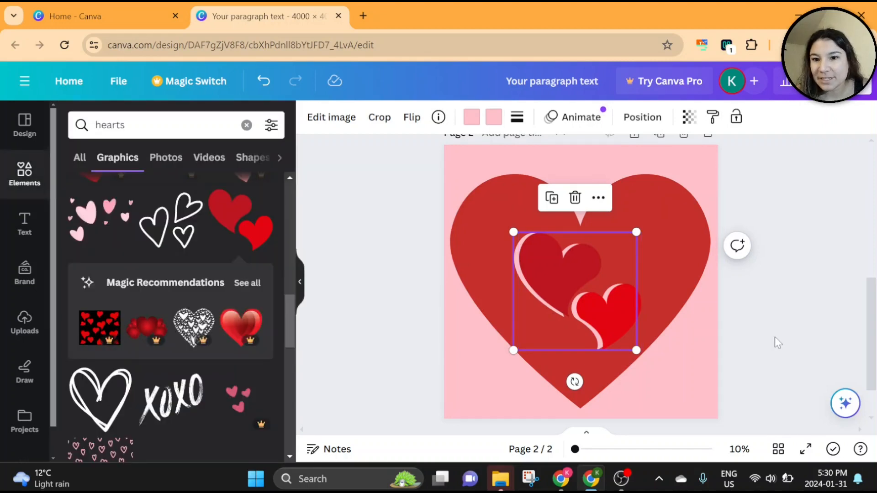
left_click(515, 337)
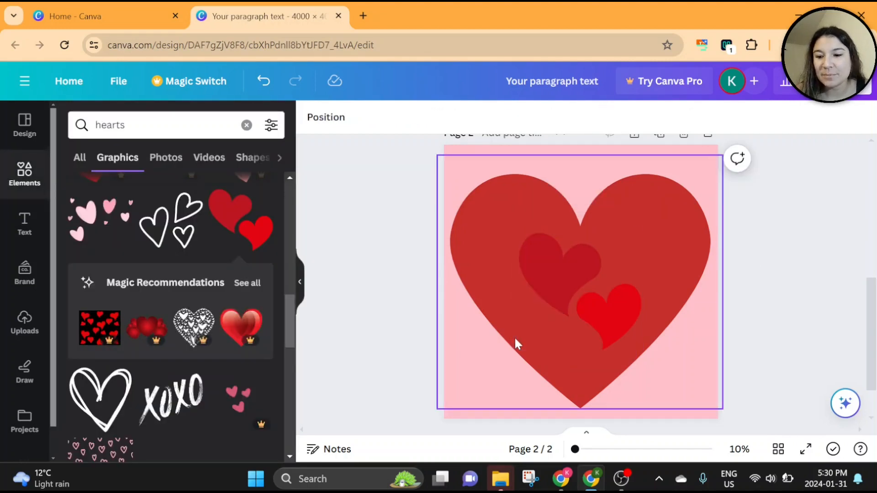
left_click(564, 310)
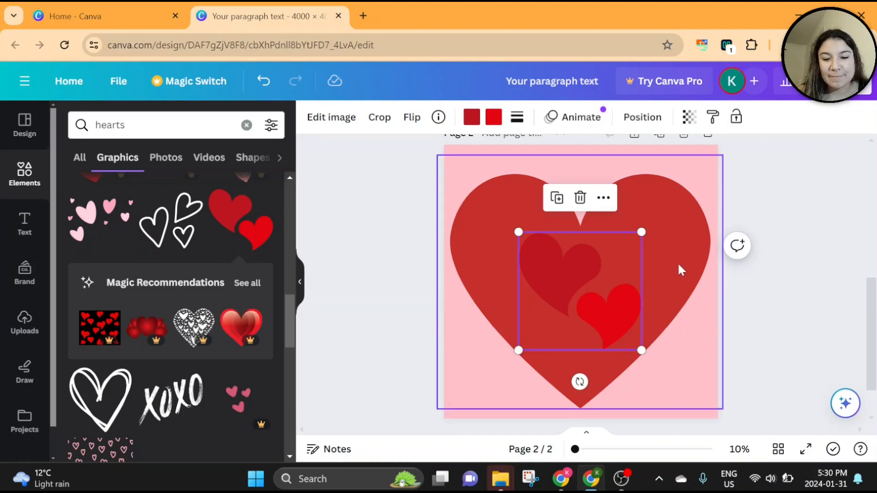
key("Delete")
Add a third page to the design and paste the two small red hearts onto it
scroll(678, 264, "down", 2)
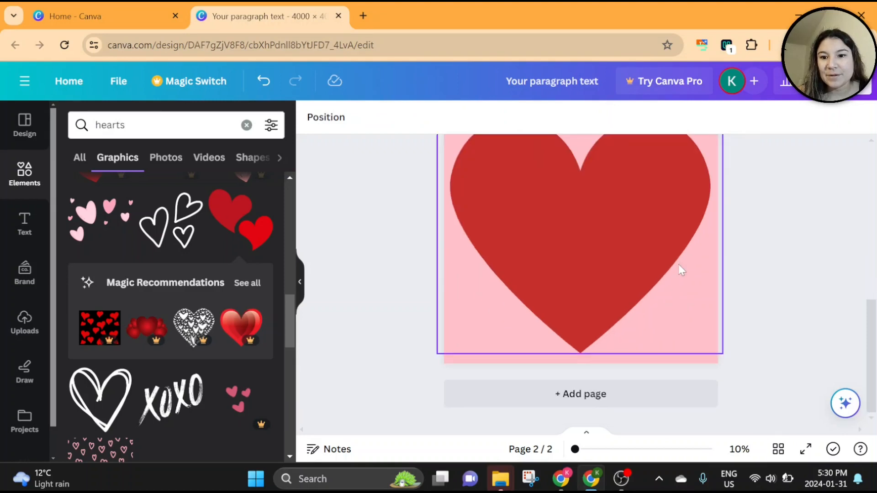
left_click(608, 404)
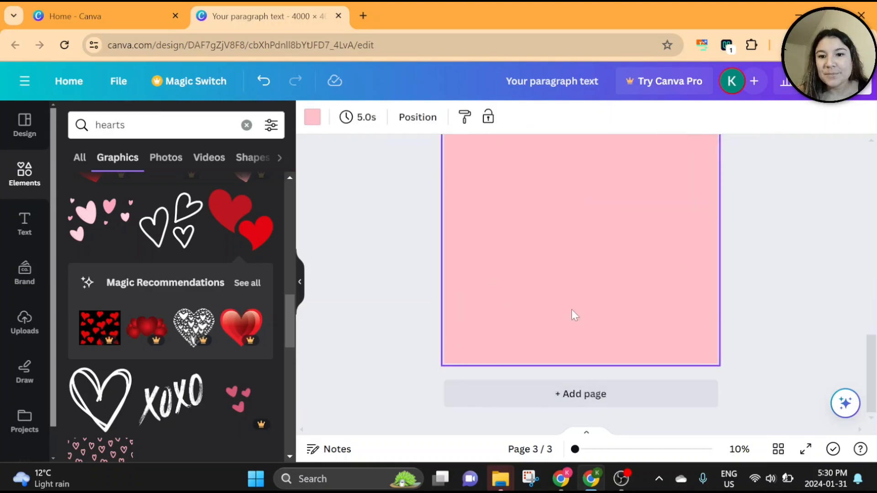
key("ctrl+v")
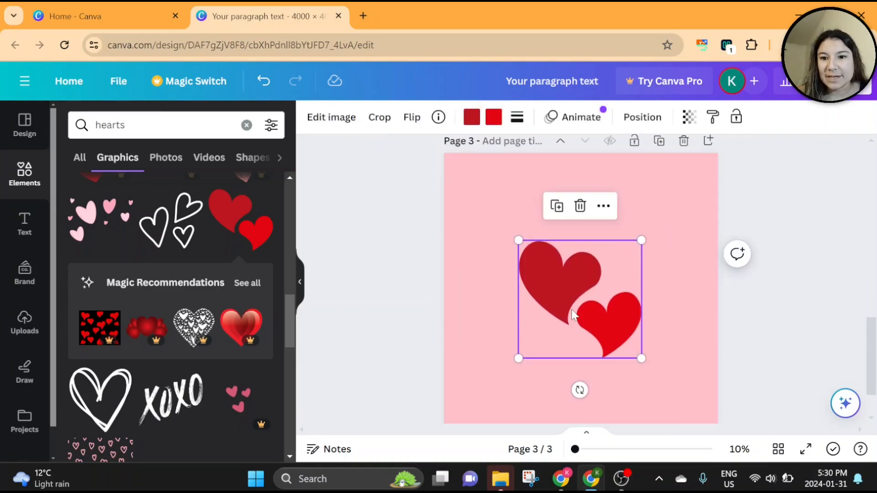
scroll(571, 309, "up", 5)
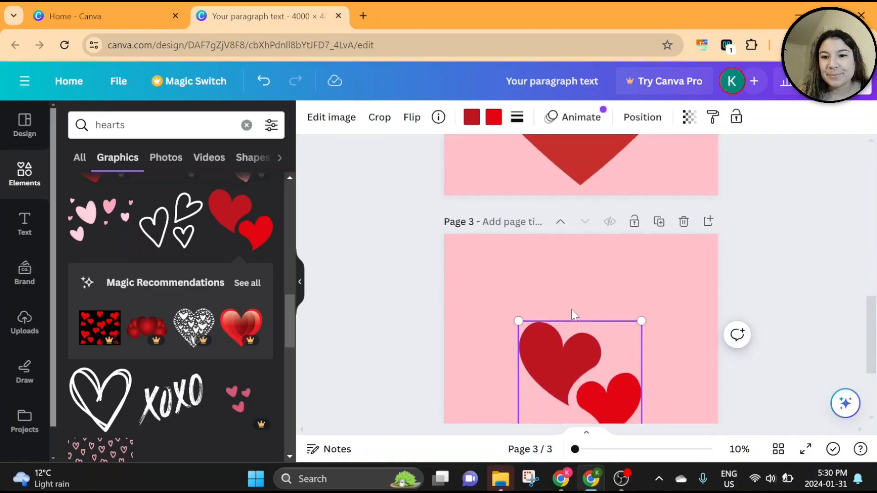
scroll(571, 307, "down", 3)
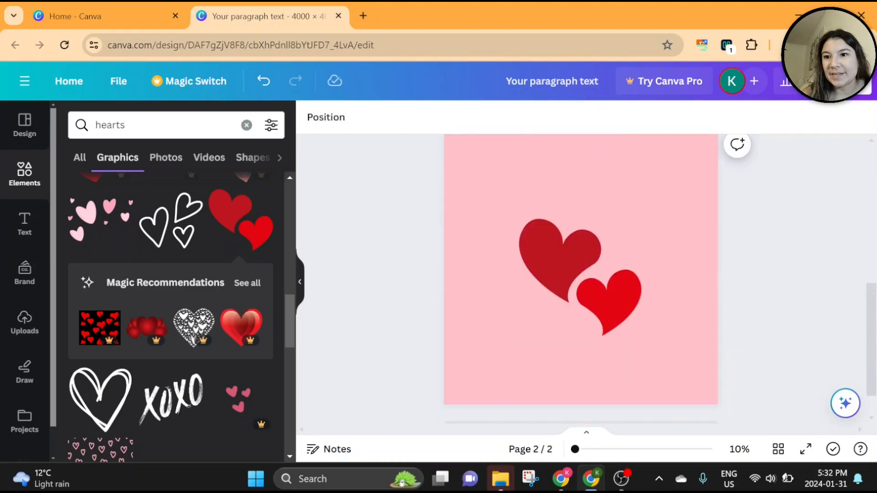
Download all pages of the design as PNG files
left_click(841, 81)
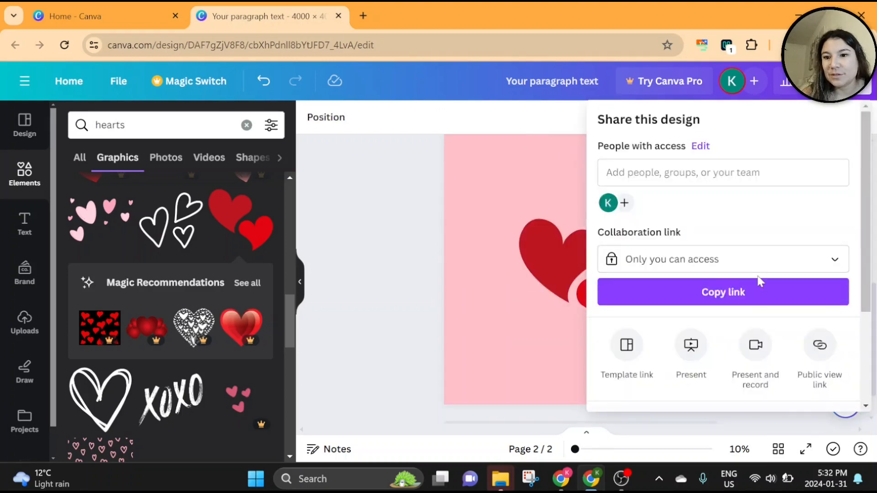
scroll(759, 281, "down", 3)
left_click(743, 289)
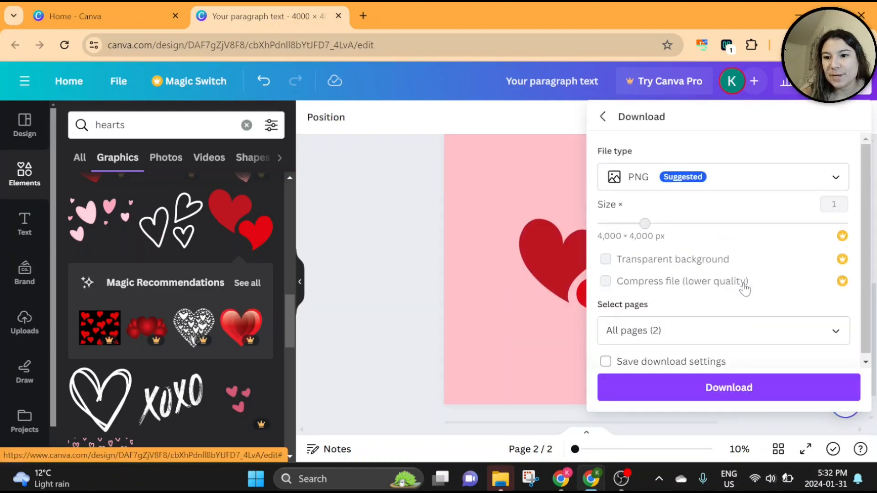
left_click(737, 393)
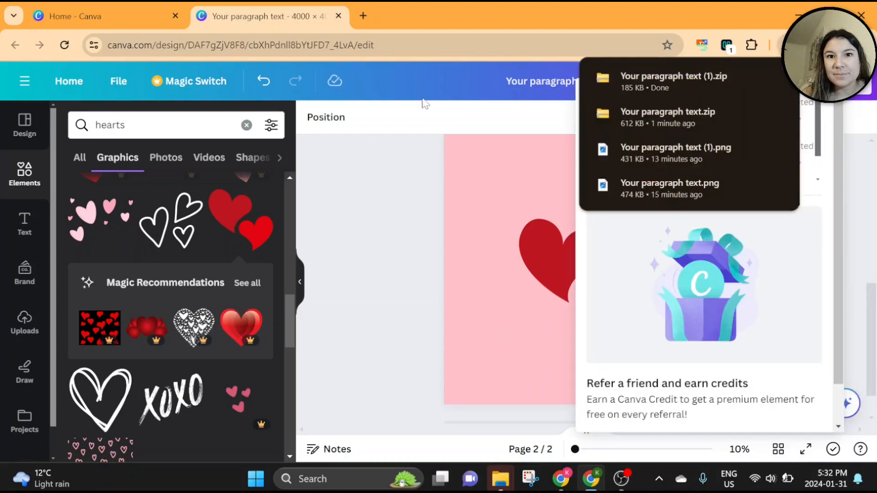
Switch to Photopea at photopea.com in a new browser tab and open image 2, the large heart, from the computer
left_click(364, 15)
type("photopea.com")
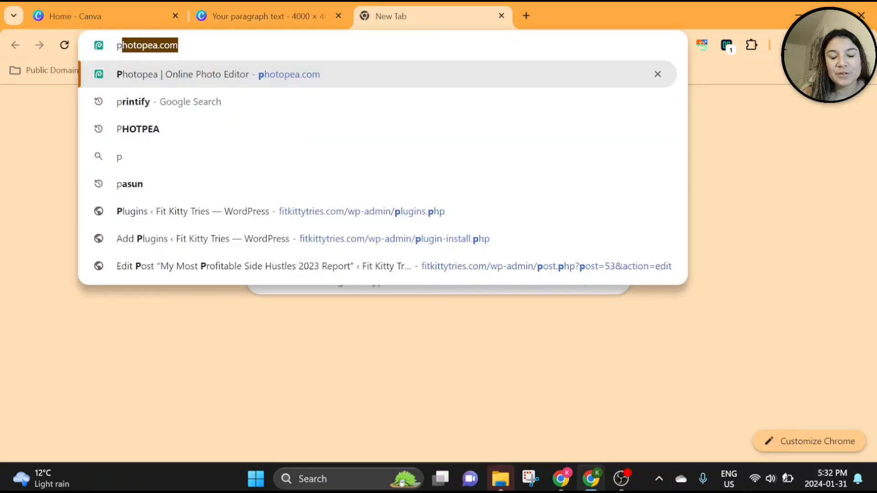
key("Right")
key("Return")
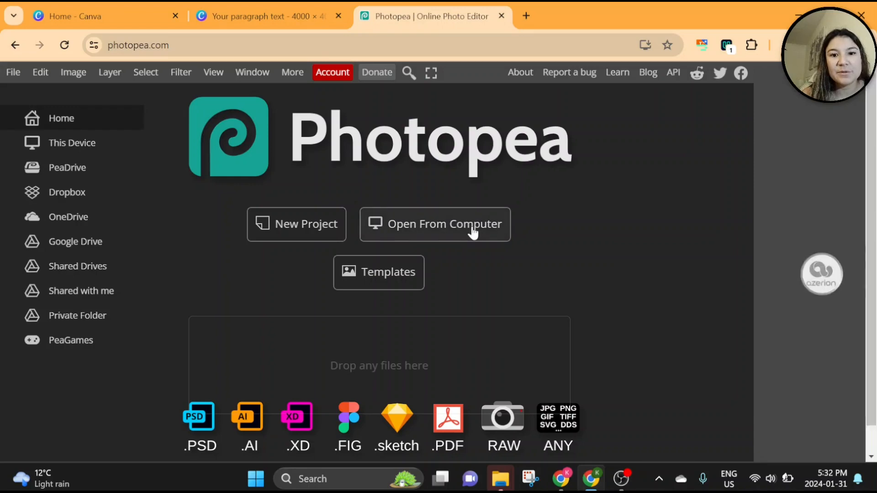
left_click(472, 228)
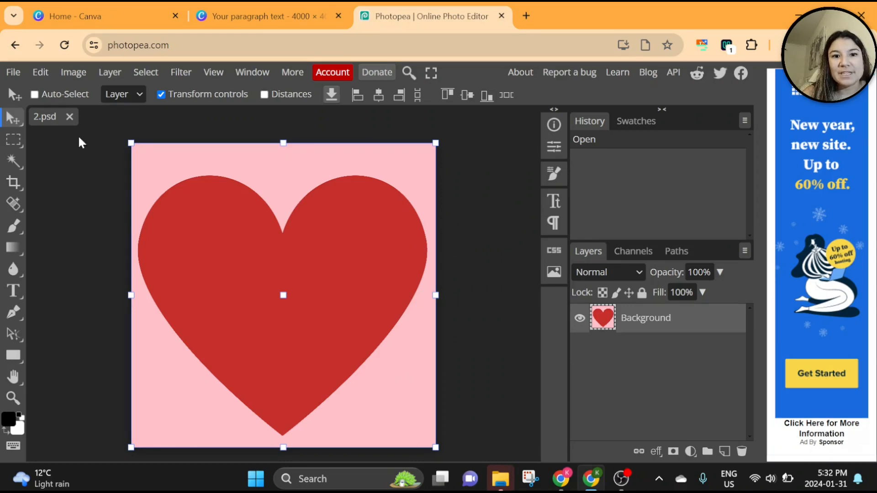
Delete the pink background around the large heart with the Magic Wand and clear the selection
left_click(17, 166)
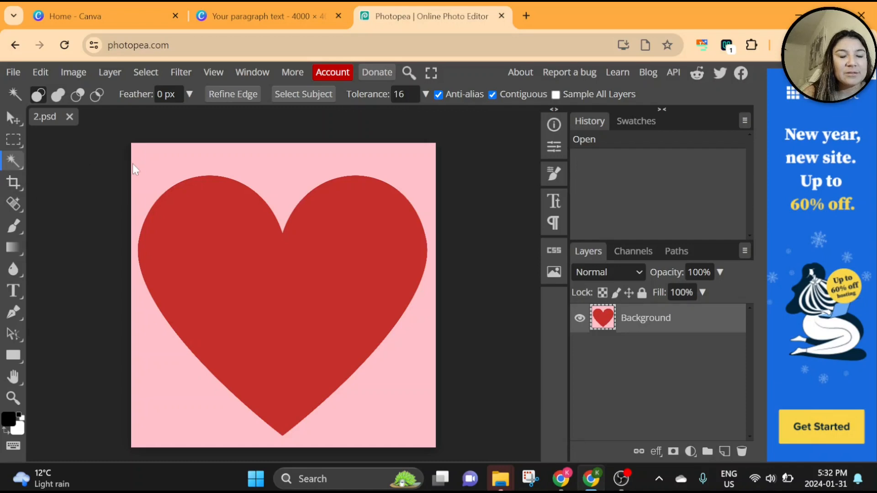
left_click(147, 172)
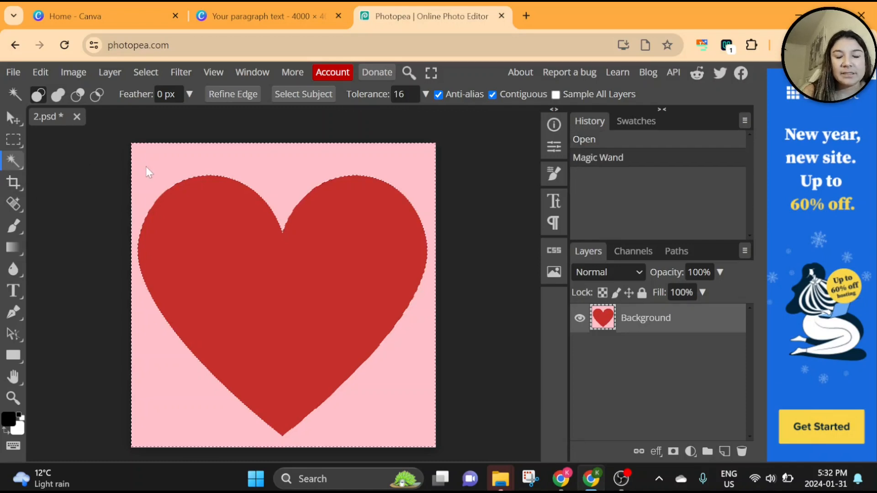
key("Delete")
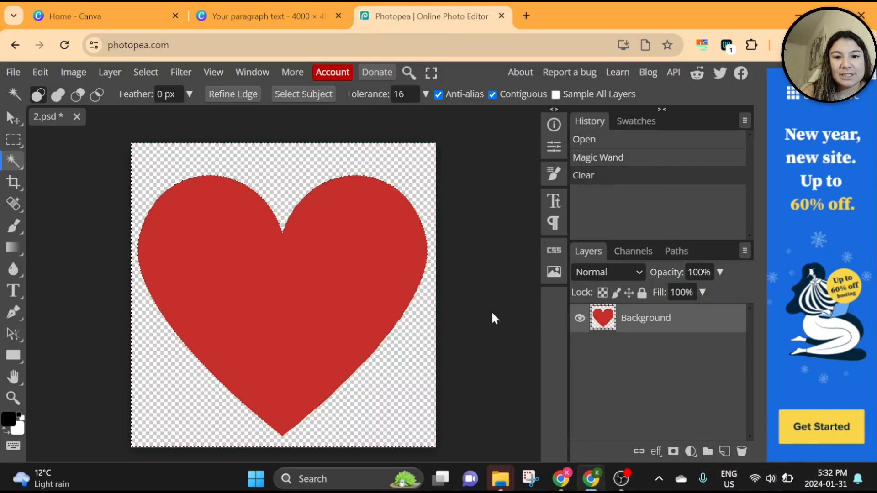
left_click(492, 317)
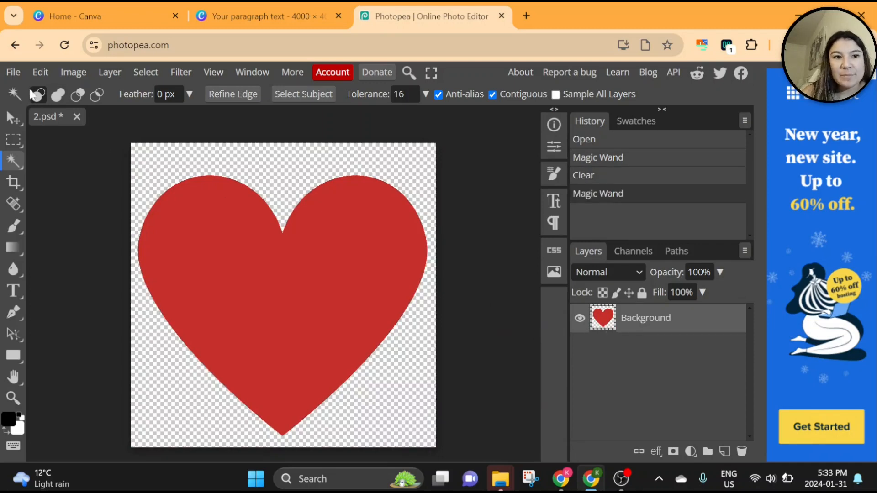
Place image 3 with the two small hearts as a layer above the large heart and deselect
left_click(16, 73)
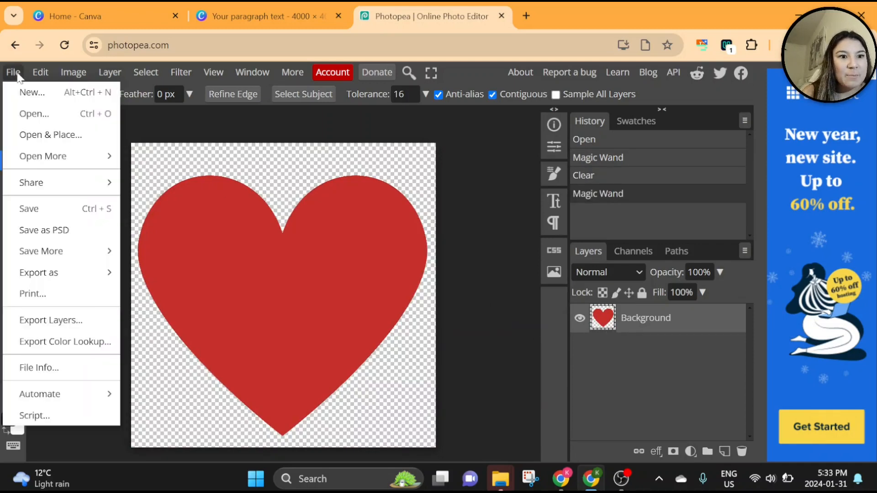
left_click(51, 135)
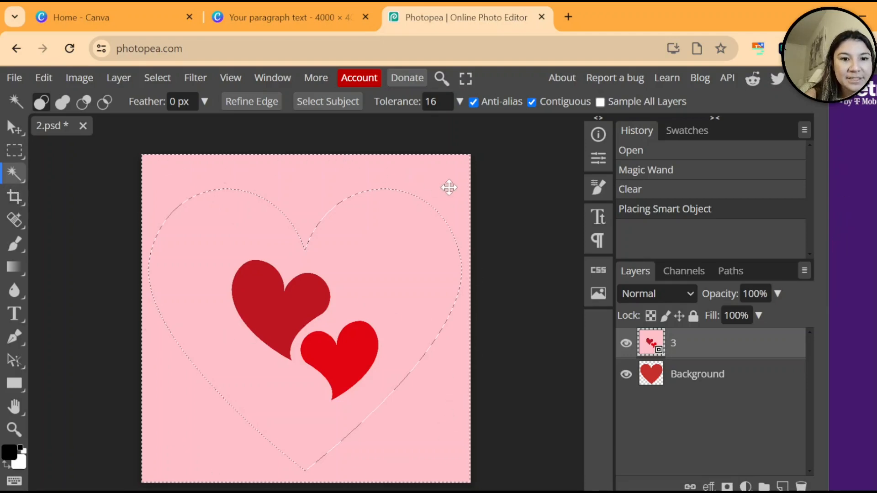
key("ctrl+d")
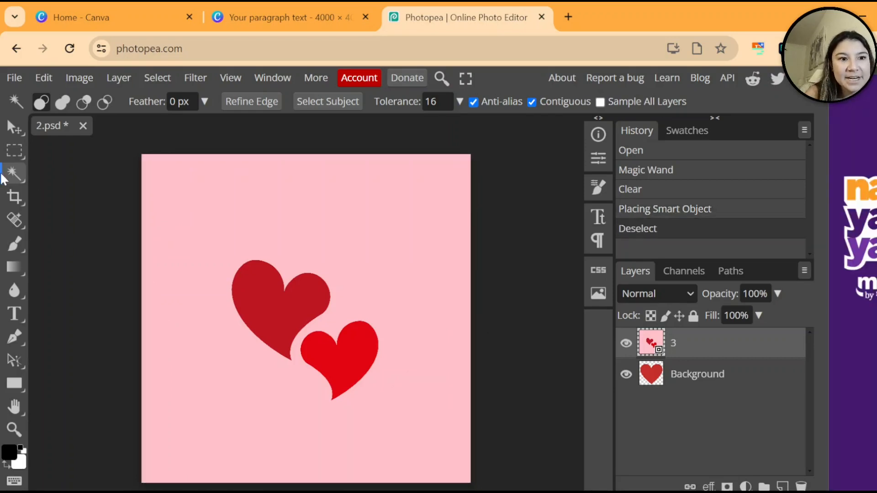
Try to select the pink background around the small hearts directly on layer 3 with the Magic Wand
left_click(16, 177)
left_click(15, 174)
left_click(56, 180)
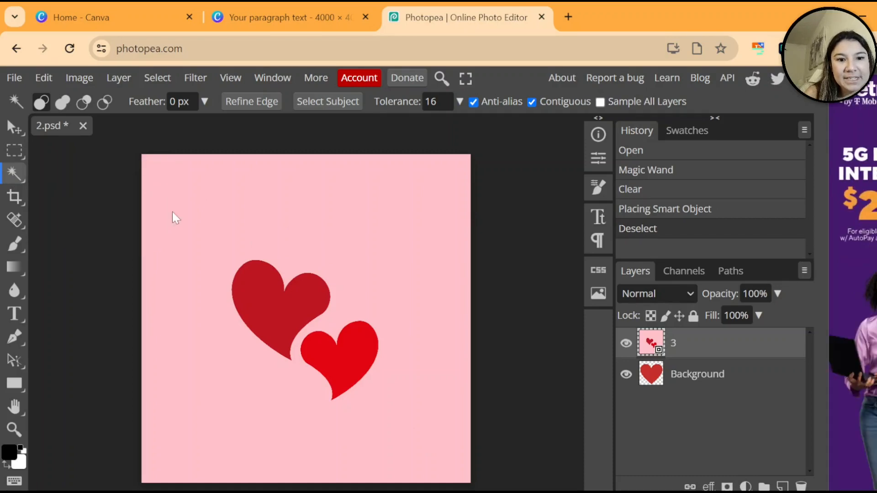
left_click(180, 245)
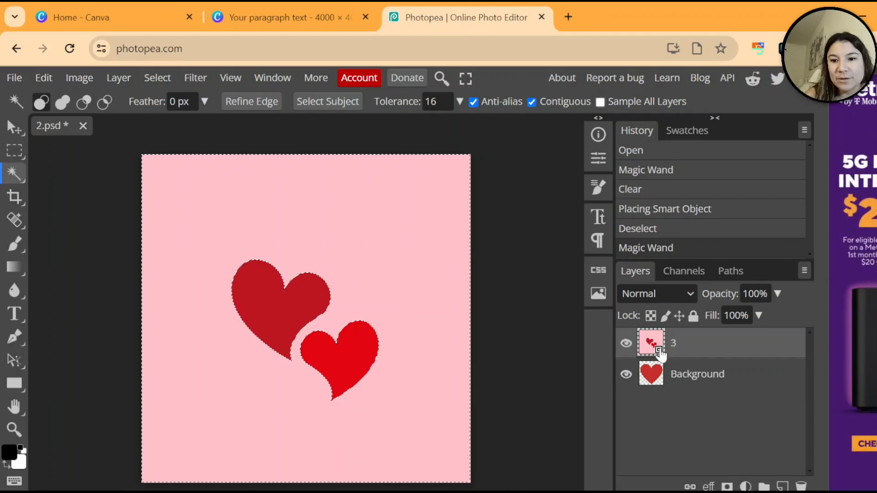
right_click(661, 355)
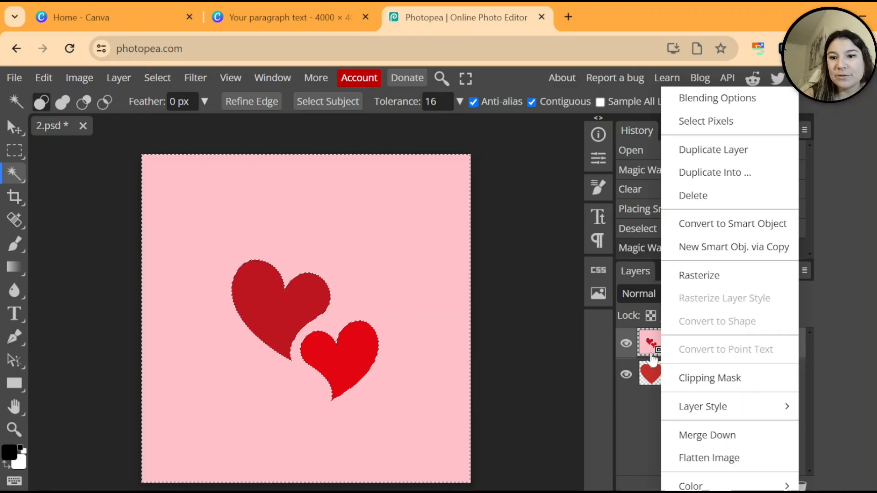
left_click(641, 417)
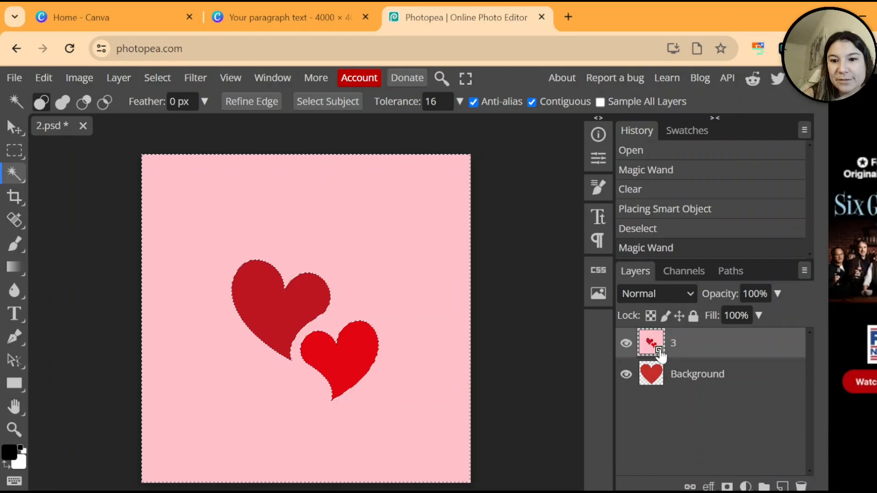
Delete the pink background inside layer 3's smart object with the Magic Wand, save it and return to 2.psd
double_click(658, 349)
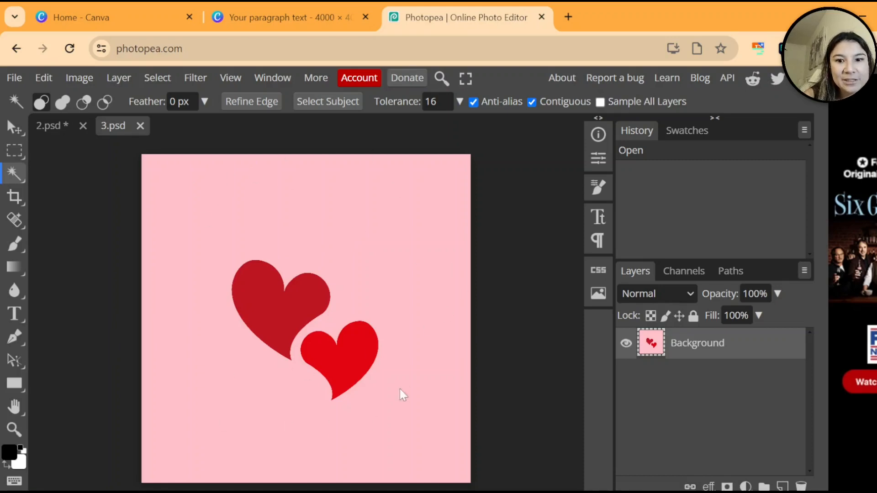
left_click(176, 240)
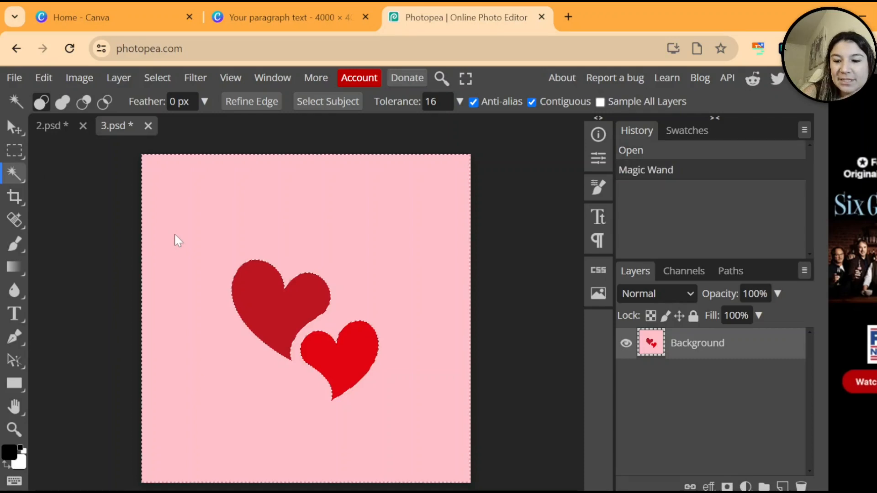
key("Delete")
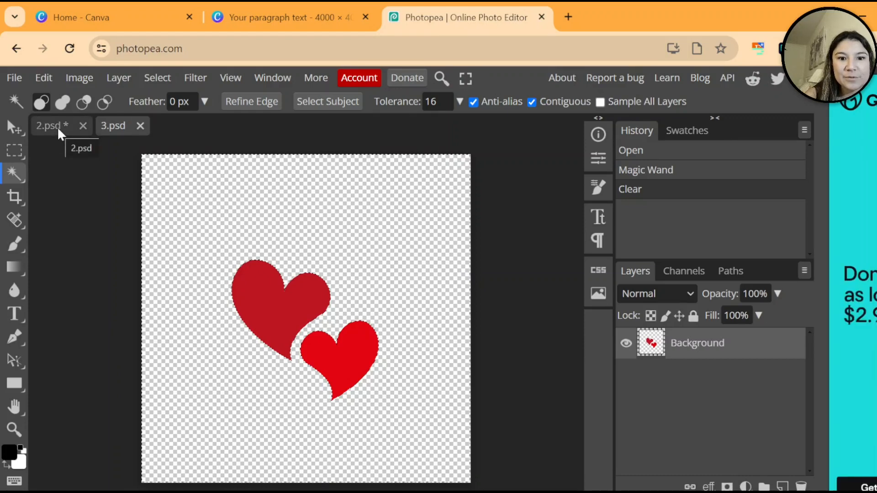
left_click(50, 126)
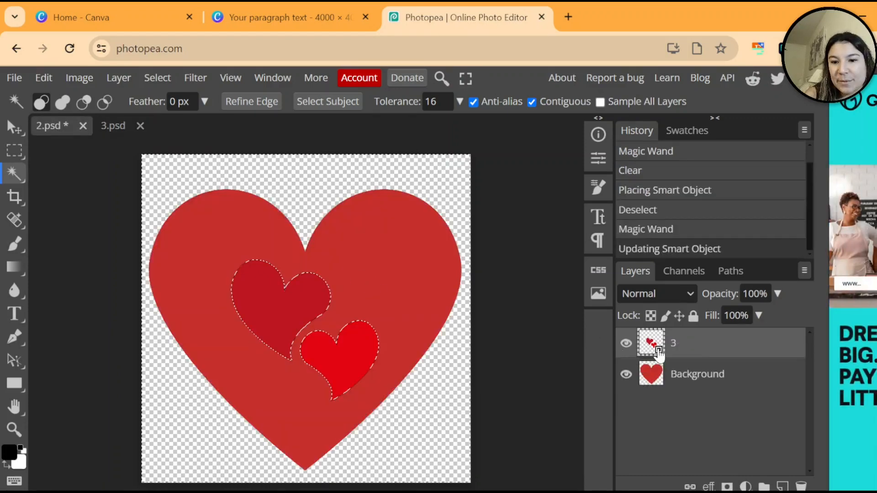
Clear the remaining selection around the small hearts in 2.psd
right_click(658, 353)
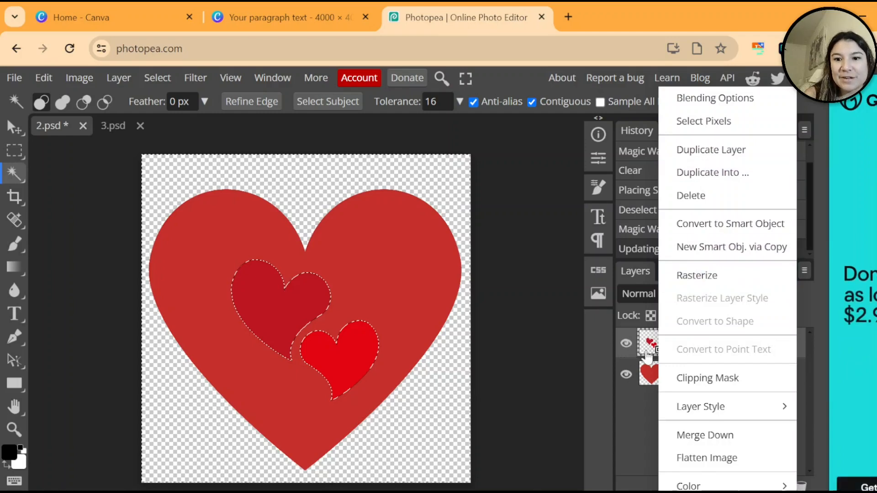
left_click(648, 358)
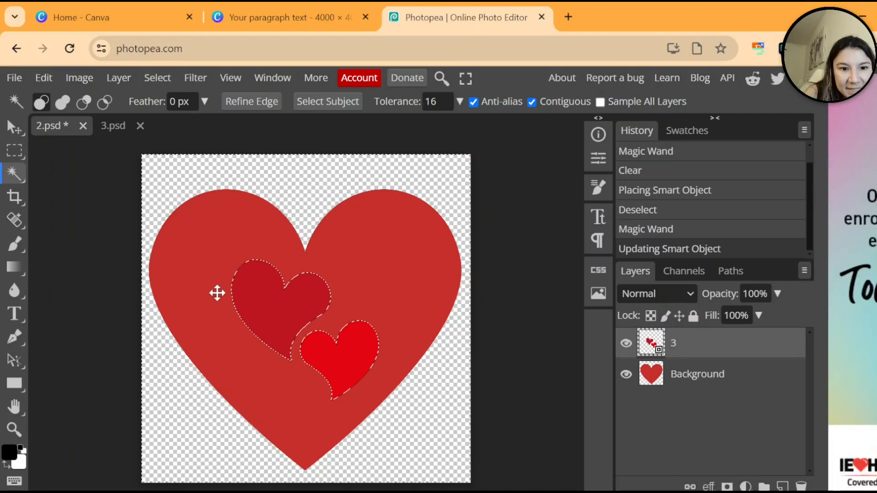
key("ctrl+d")
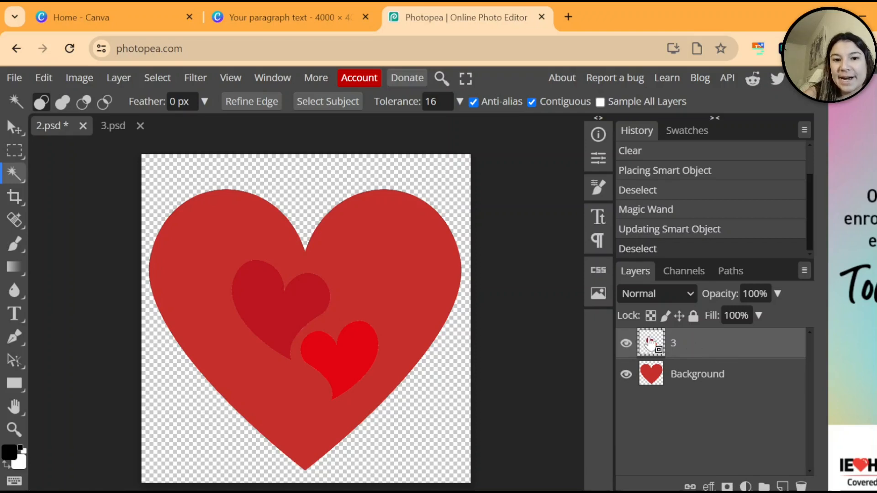
Add a white outside stroke of about 28 px to layer 3 with the small hearts
right_click(651, 343)
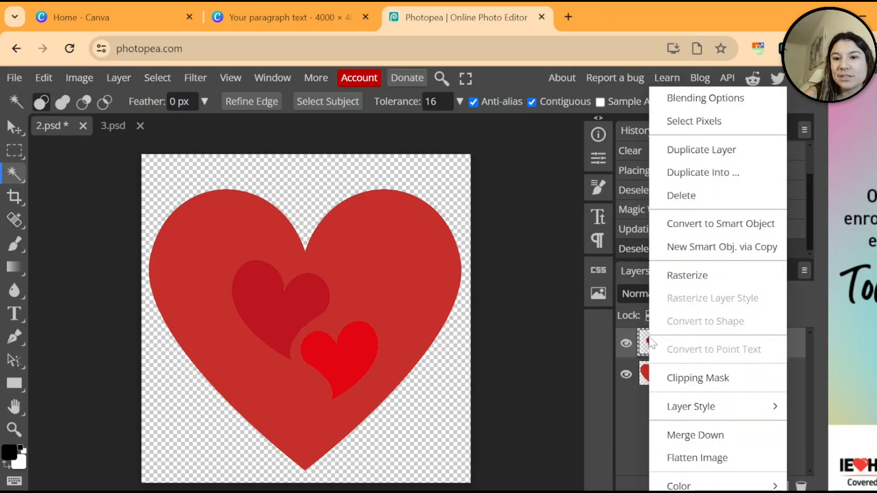
left_click(704, 107)
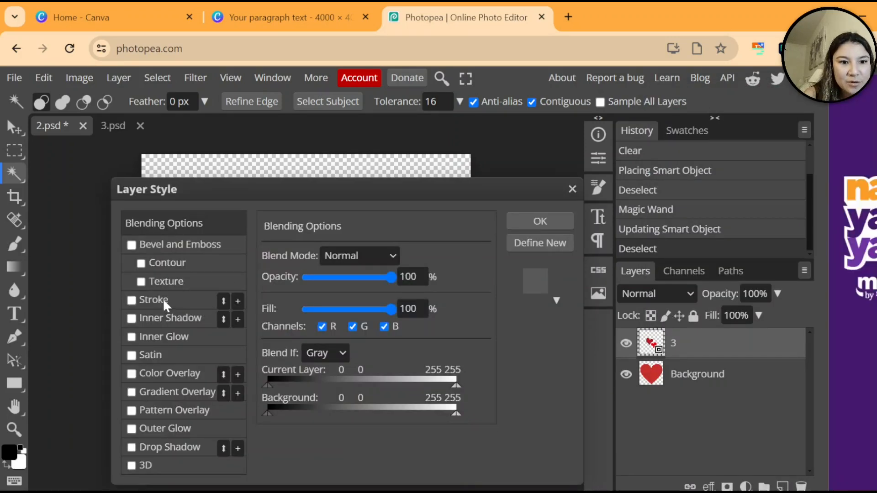
left_click(132, 301)
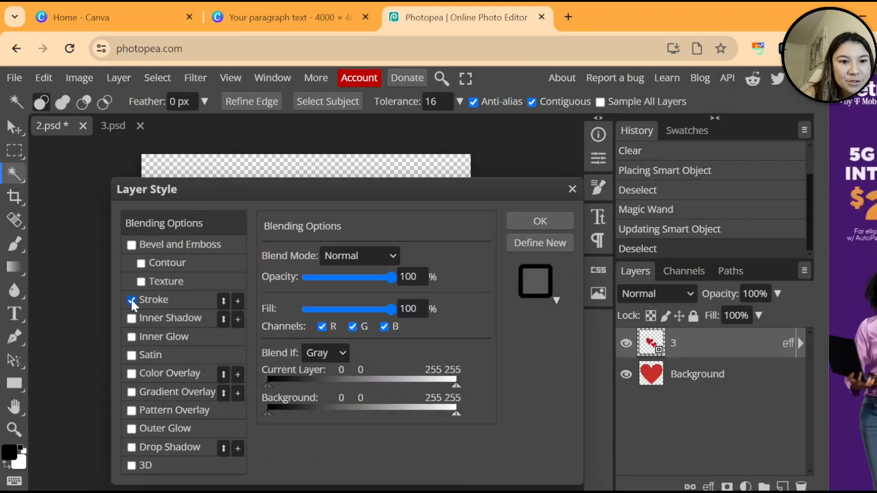
left_click(173, 301)
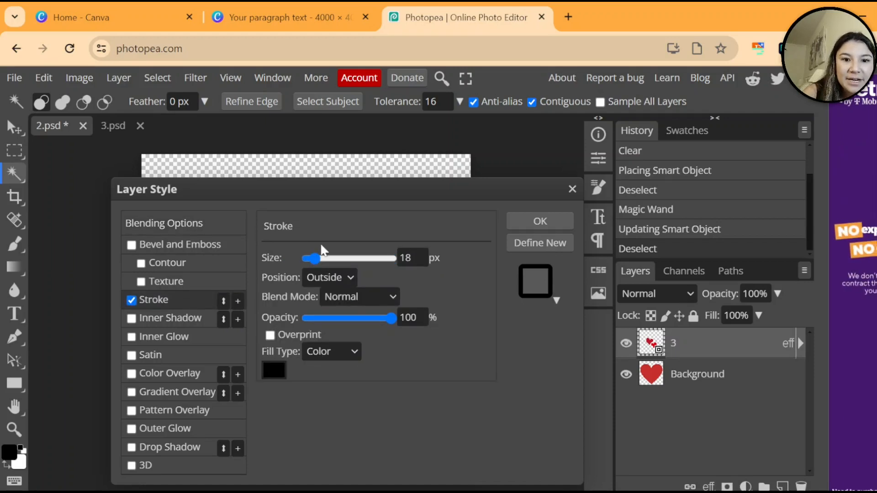
left_click(273, 371)
left_click_drag(253, 336, 557, 338)
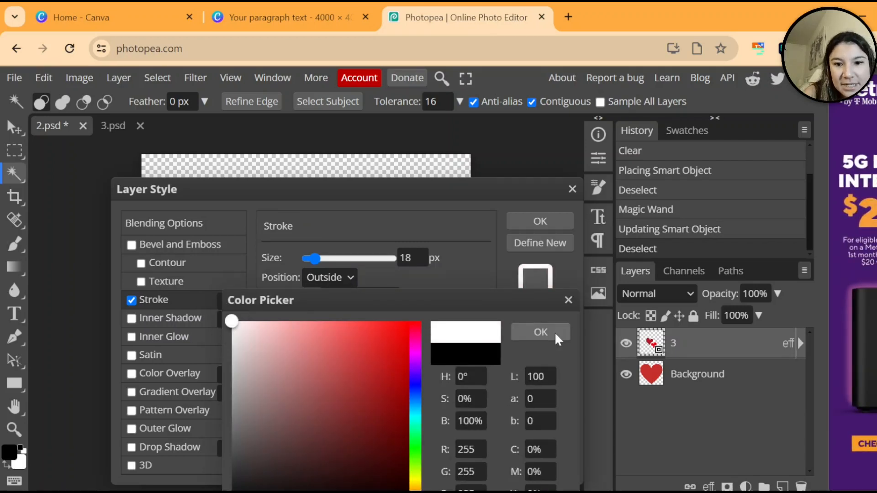
left_click(555, 337)
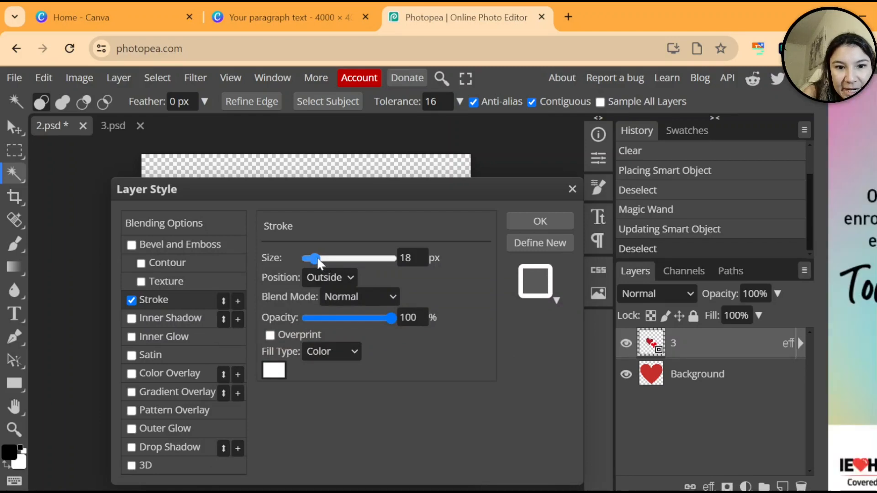
mouse_move(323, 262)
left_mouse_down()
mouse_move(337, 263)
mouse_move(324, 260)
left_mouse_up()
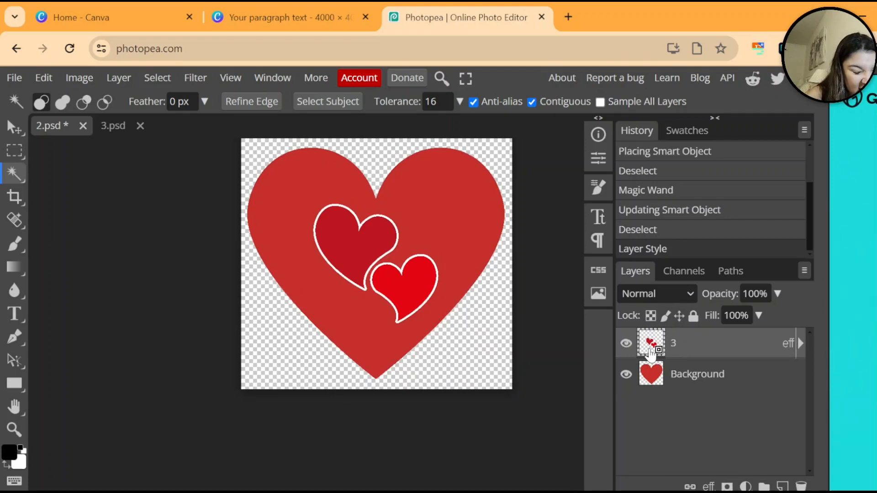
Widen the stroke around the small hearts on layer 3 to 100 px
right_click(650, 353)
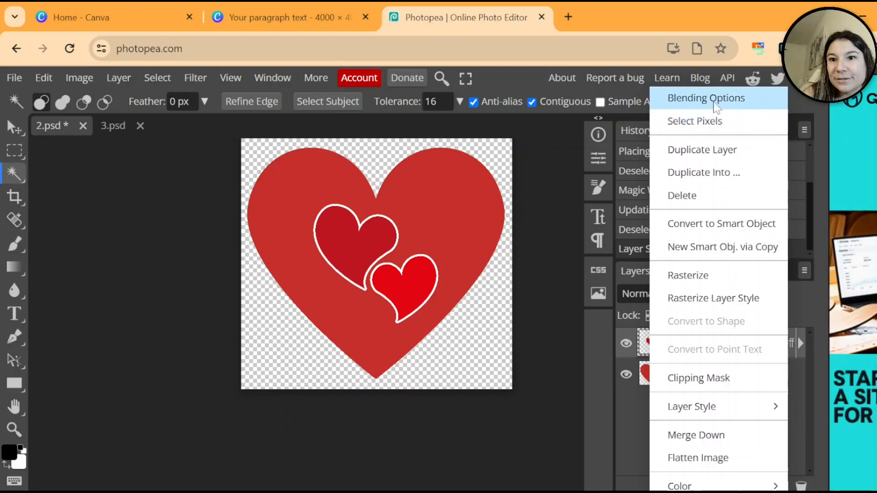
left_click(718, 100)
left_click(202, 300)
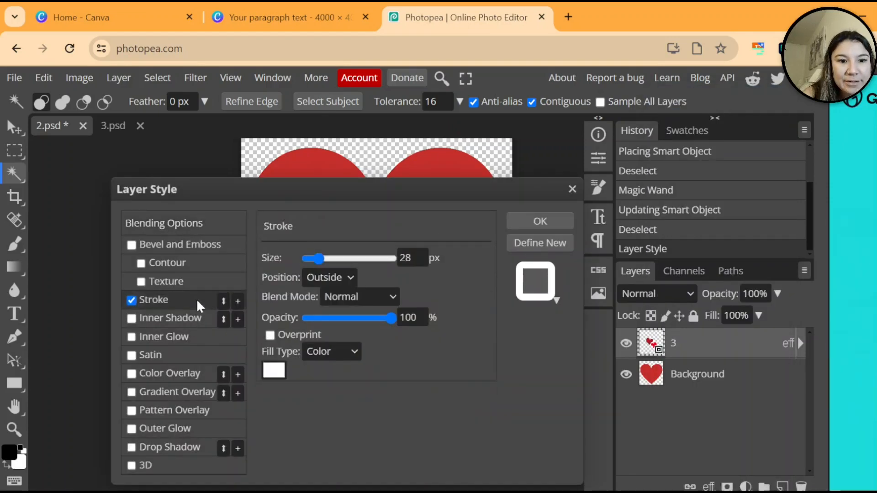
left_click_drag(337, 258, 365, 261)
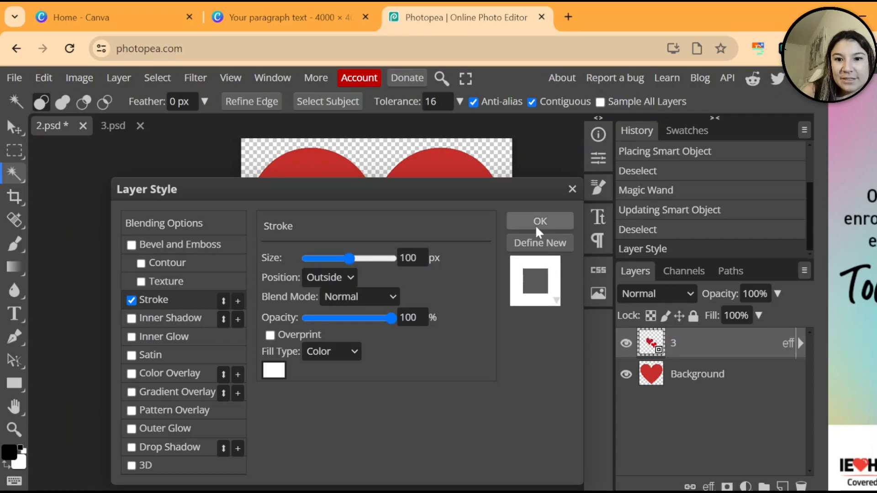
left_click(539, 224)
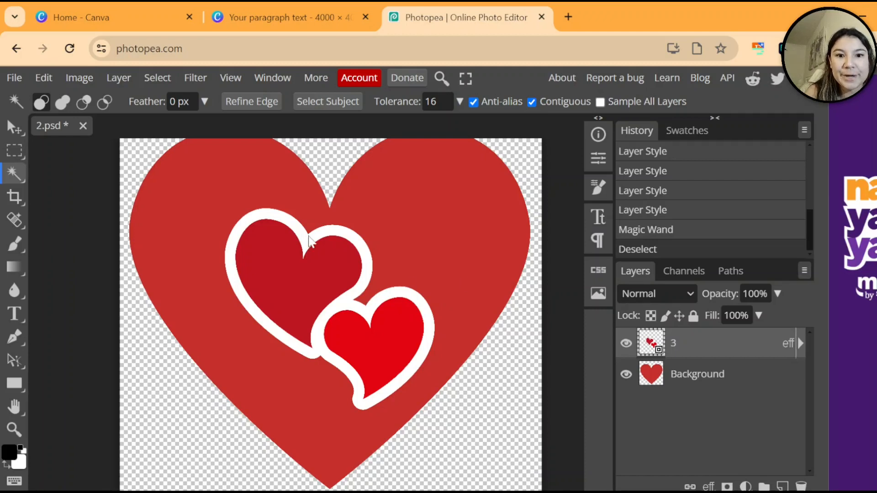
Merge layer 3 down into the large heart, then select the white outline with the Magic Wand and delete it
right_click(683, 354)
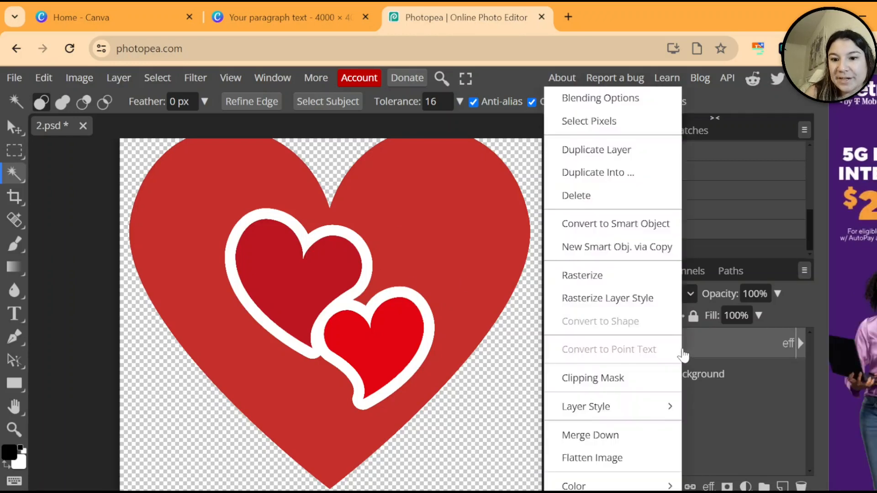
left_click(607, 436)
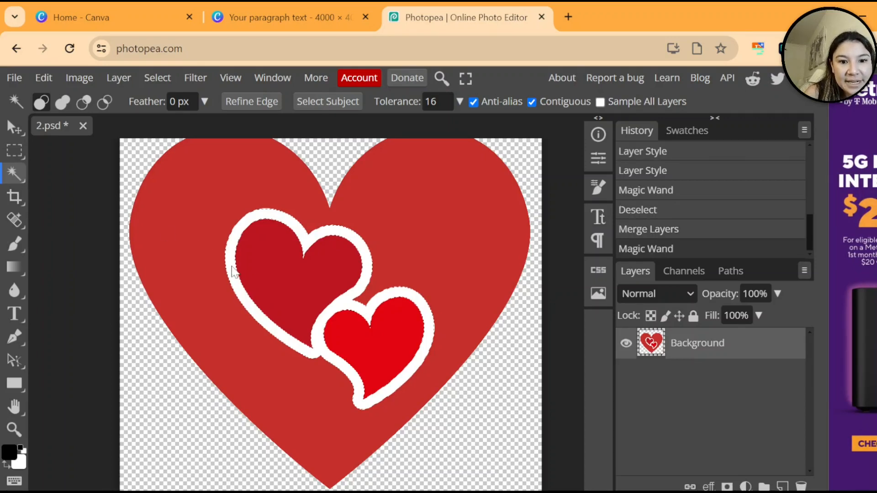
key("Delete")
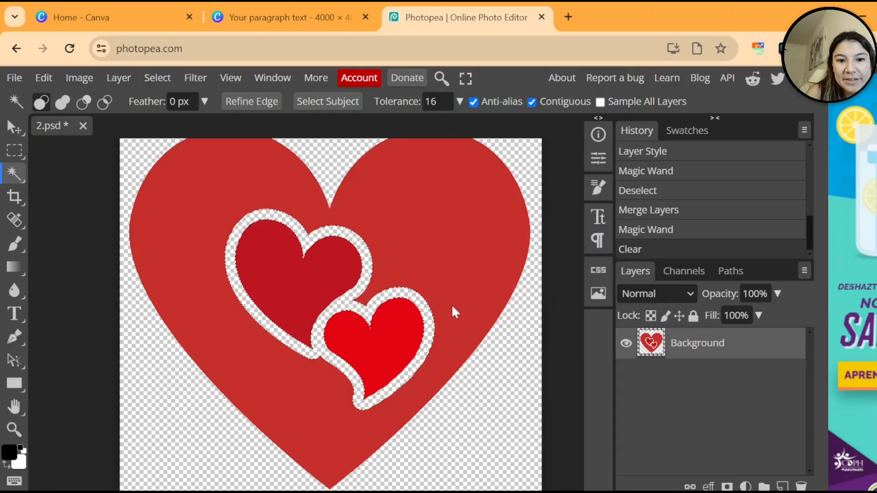
scroll(452, 310, "down", 2)
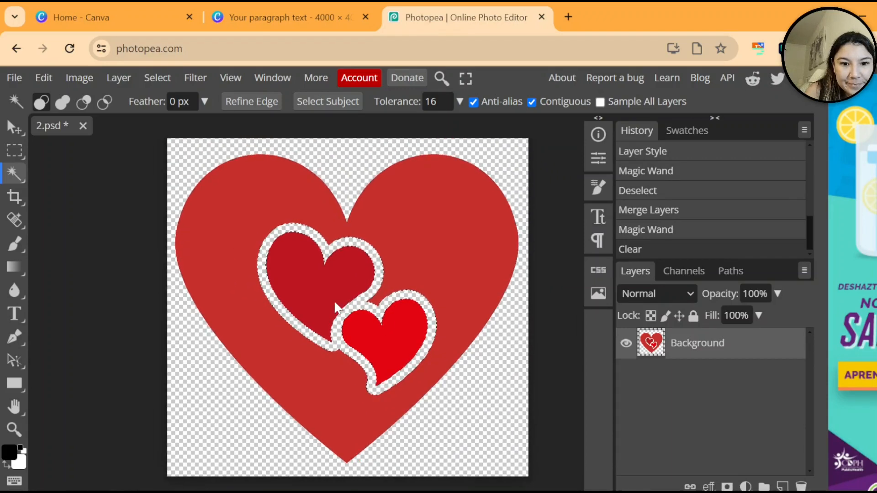
Export the finished heart design as a PNG file
left_click(14, 80)
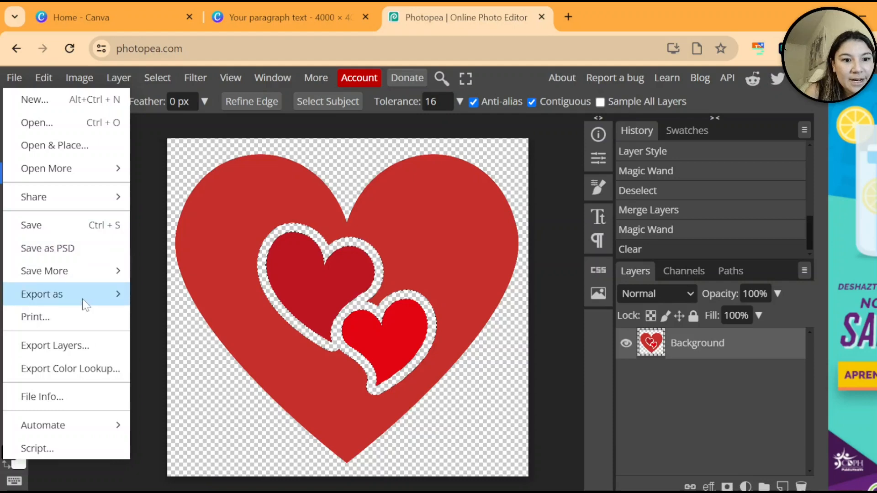
mouse_move(85, 305)
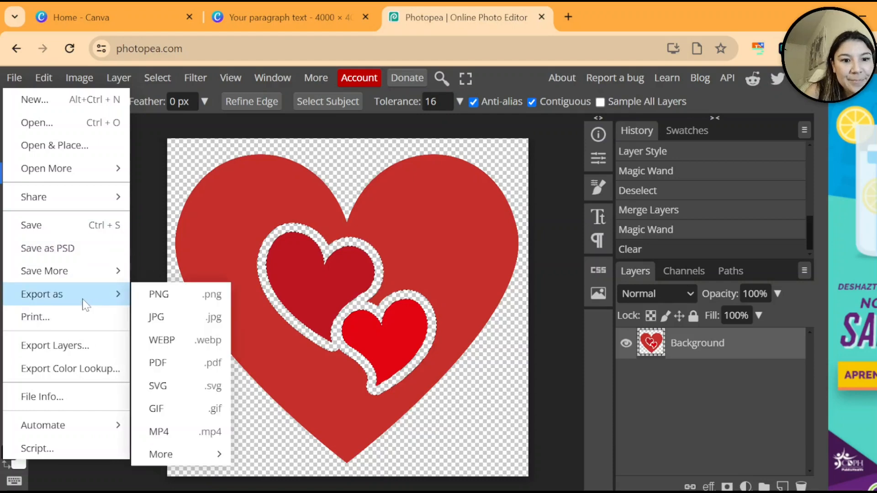
left_click(158, 292)
left_click(570, 280)
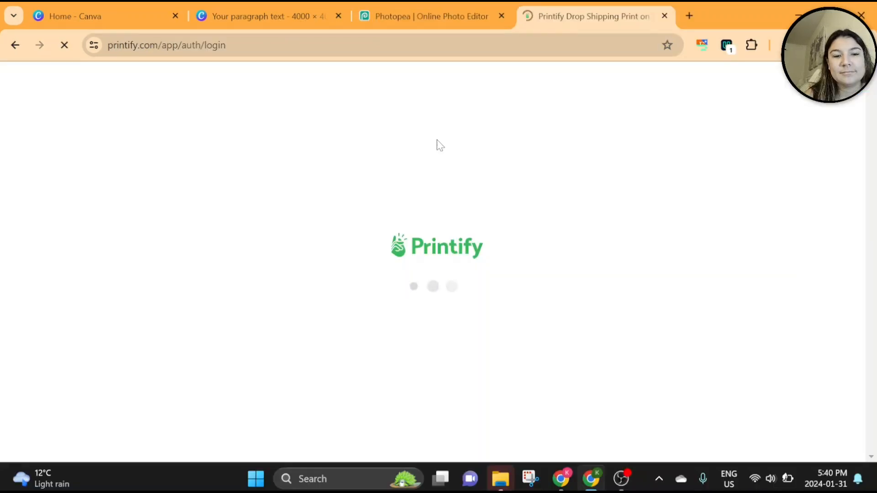
In Printify, open the Unisex Heavy Blend Crewneck Sweatshirt from the catalog's men's sweatshirts
scroll(505, 172, "down", 3)
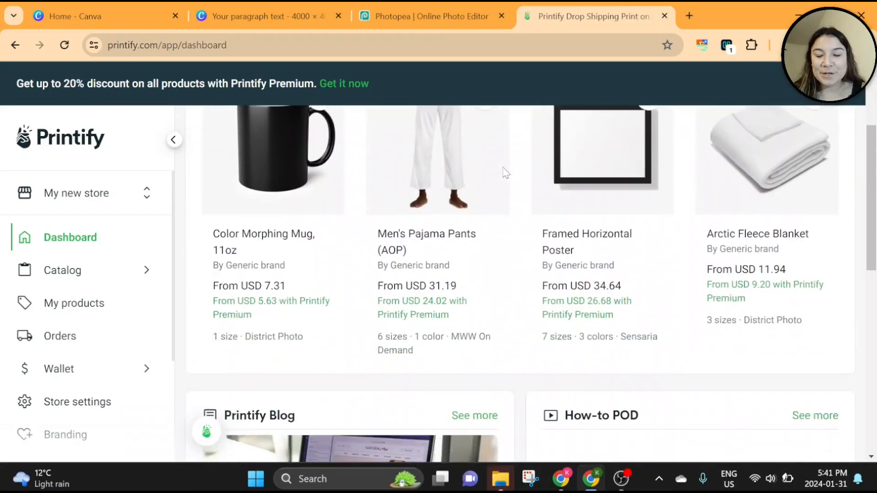
mouse_move(121, 281)
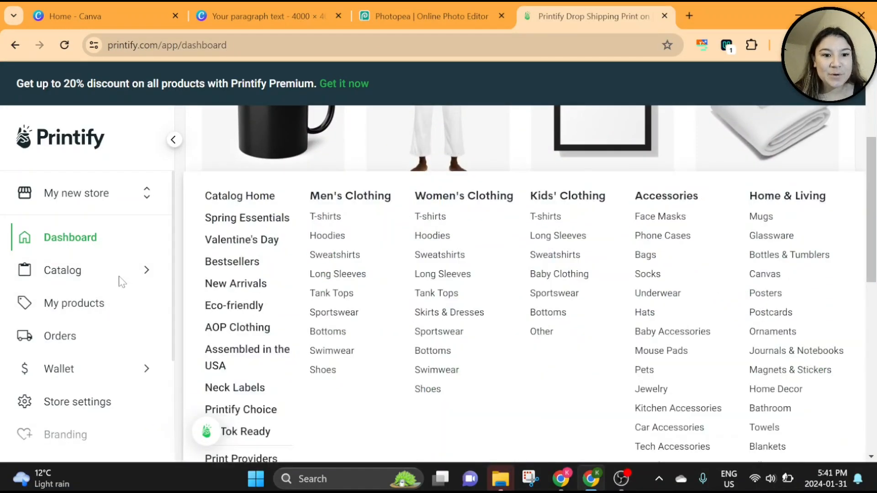
left_click(345, 259)
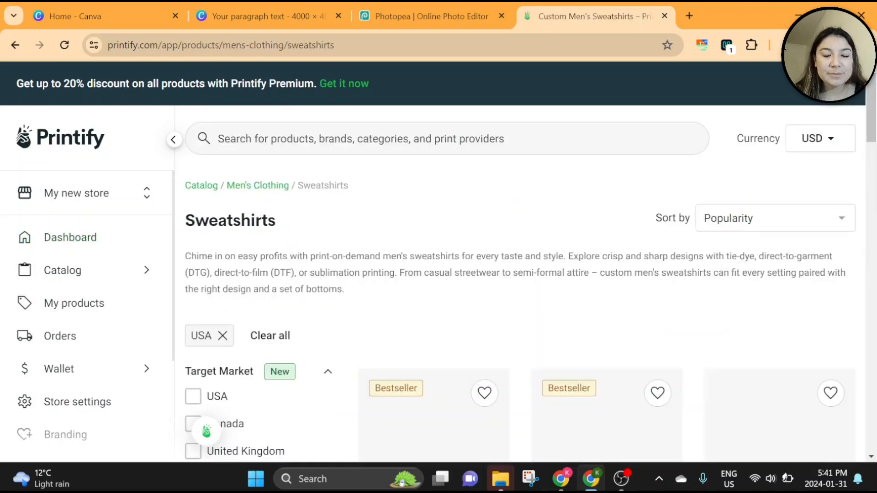
scroll(438, 254, "down", 2)
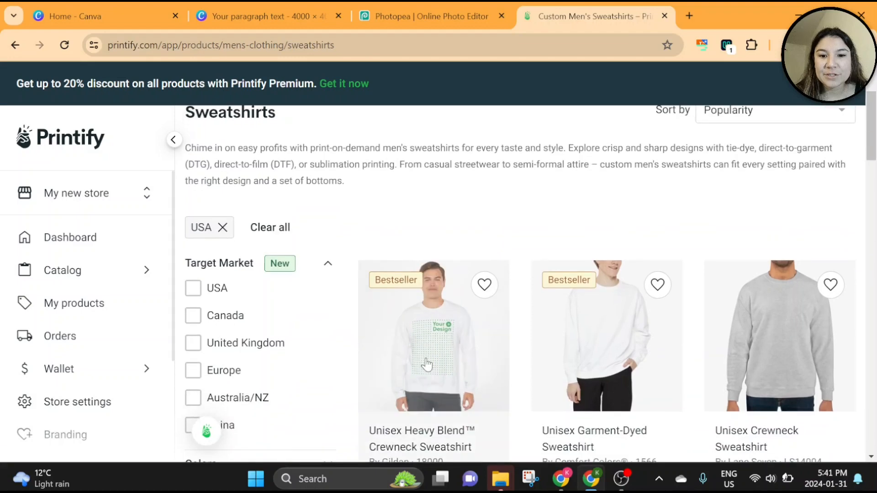
left_click(427, 369)
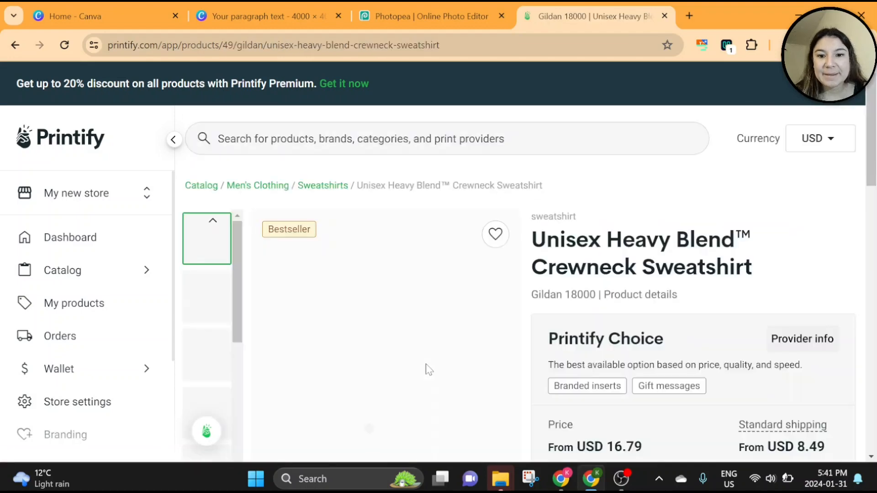
Show the sweatshirt's additional print providers and compare their locations, prices, shipping, sizes and colors
scroll(425, 363, "down", 4)
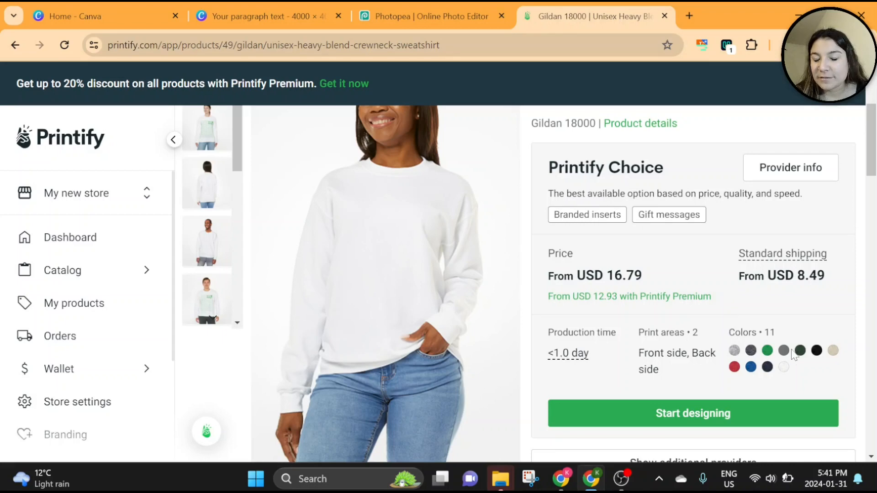
scroll(793, 354, "down", 2)
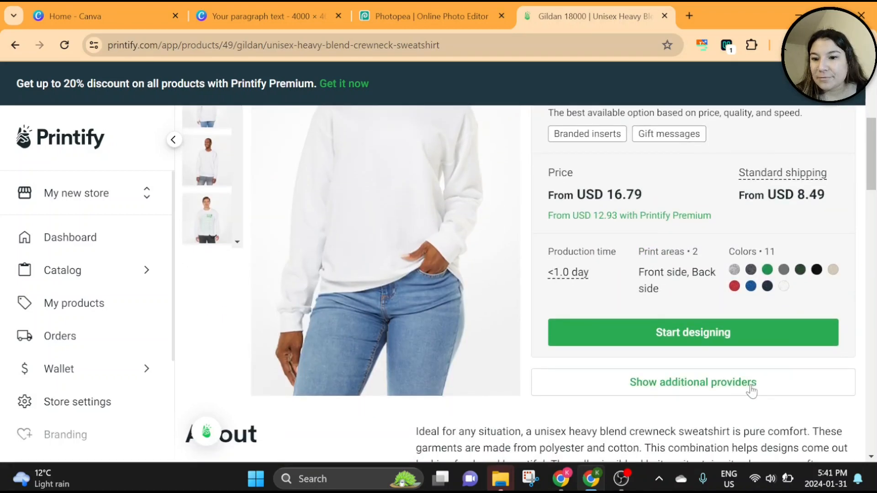
left_click(751, 388)
scroll(626, 396, "down", 4)
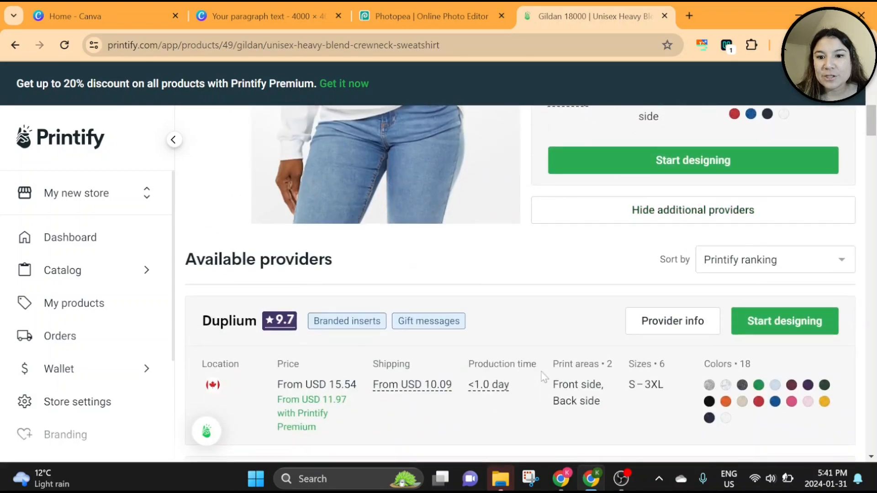
scroll(515, 310, "down", 3)
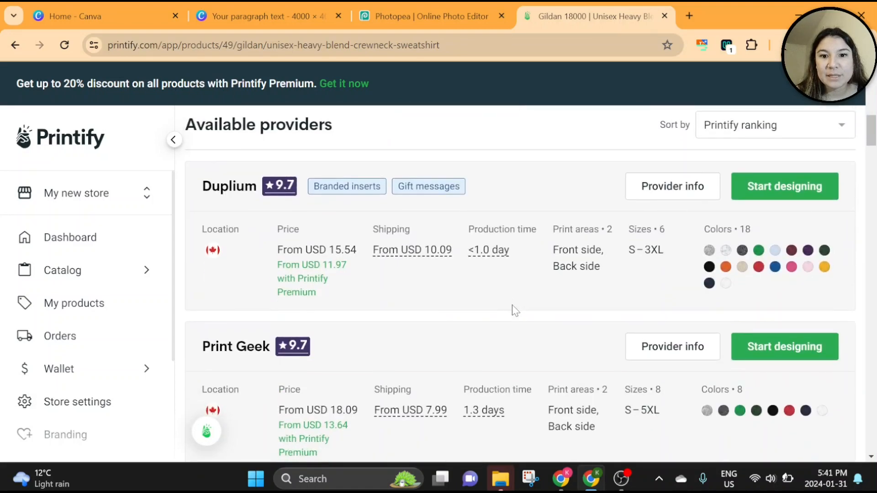
scroll(515, 310, "down", 1)
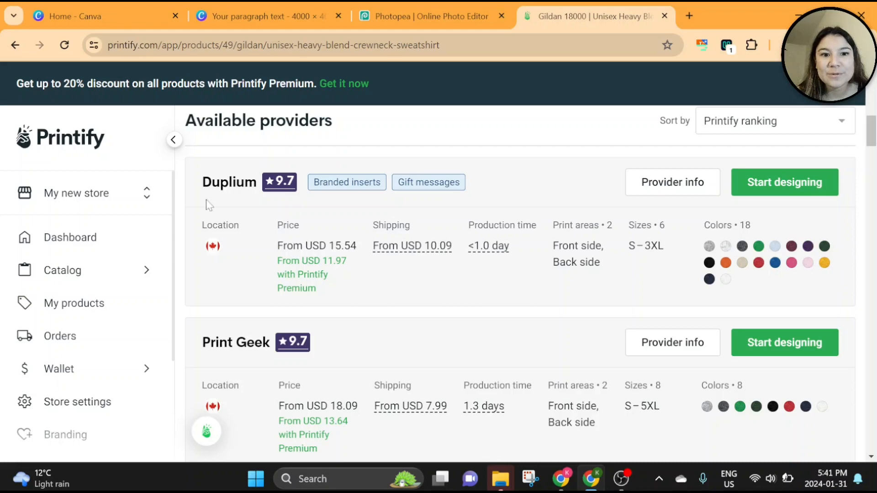
scroll(230, 358, "down", 4)
scroll(246, 373, "down", 4)
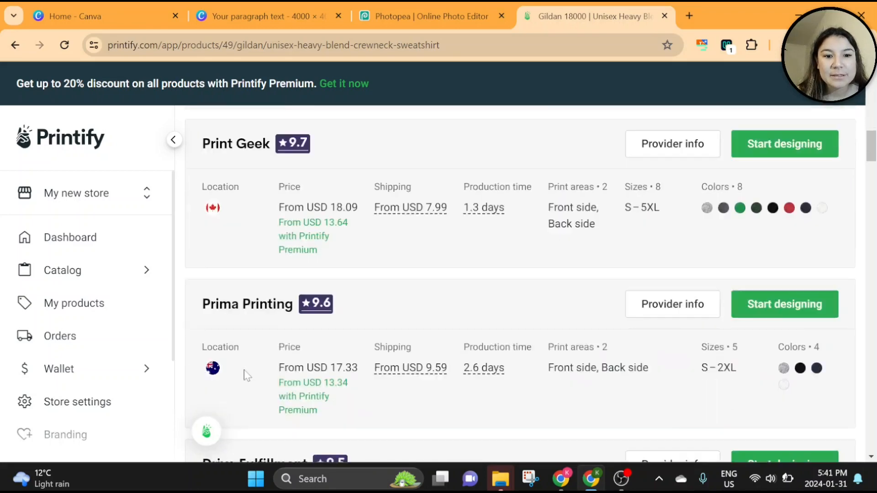
scroll(246, 374, "up", 10)
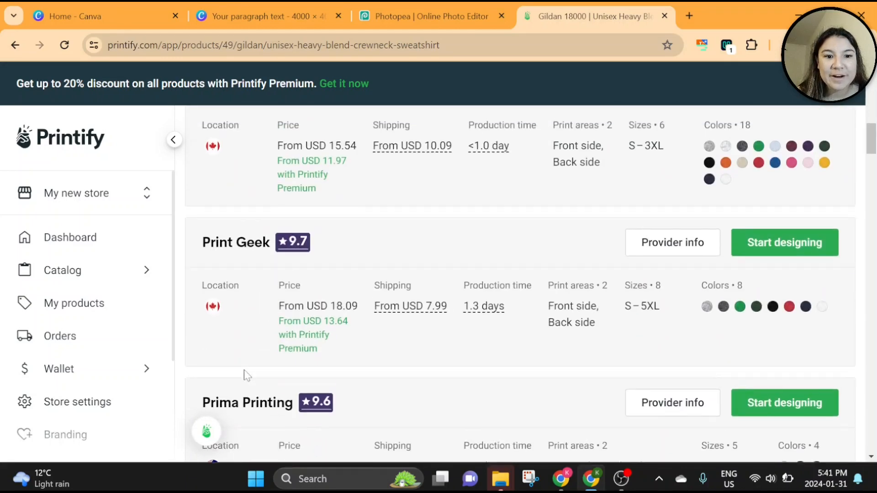
scroll(244, 374, "down", 12)
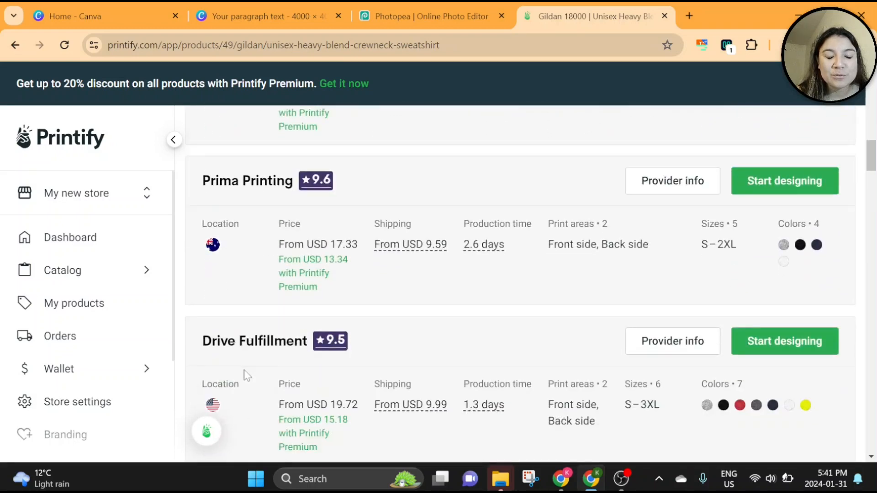
scroll(245, 374, "up", 10)
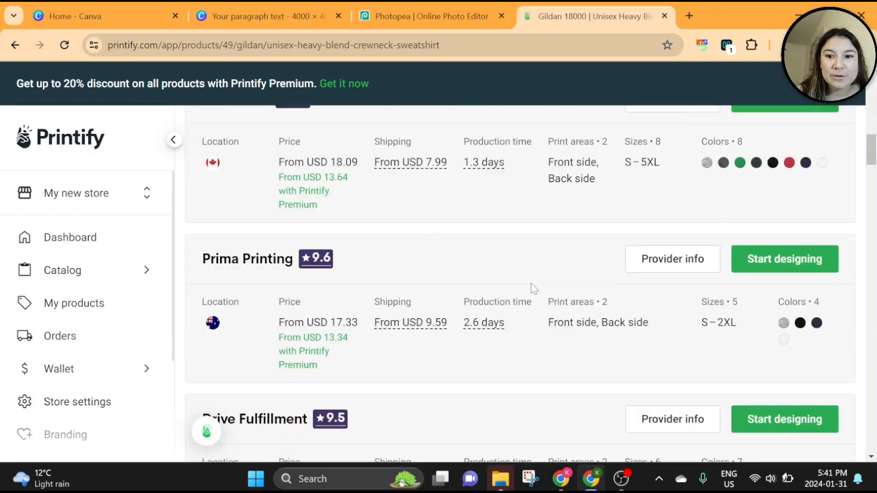
scroll(532, 288, "up", 3)
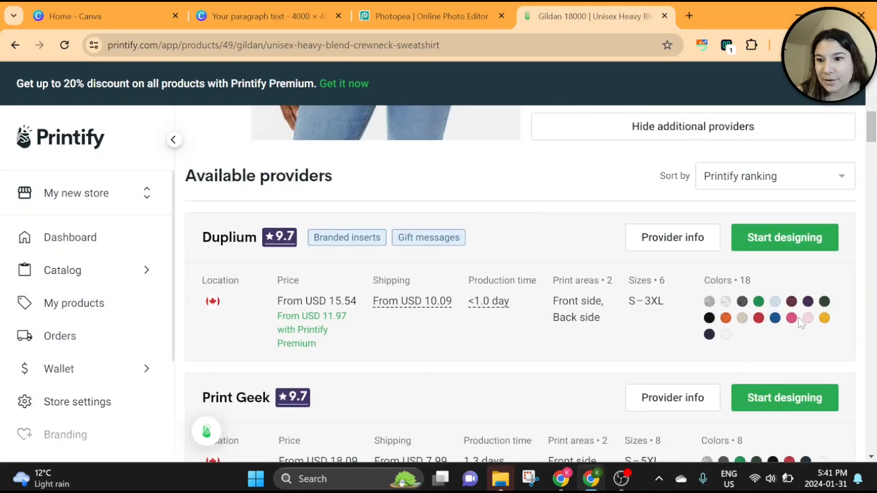
Start designing the sweatshirt with Duplium as the print provider
scroll(806, 324, "down", 1)
scroll(806, 324, "down", 1)
scroll(752, 408, "up", 3)
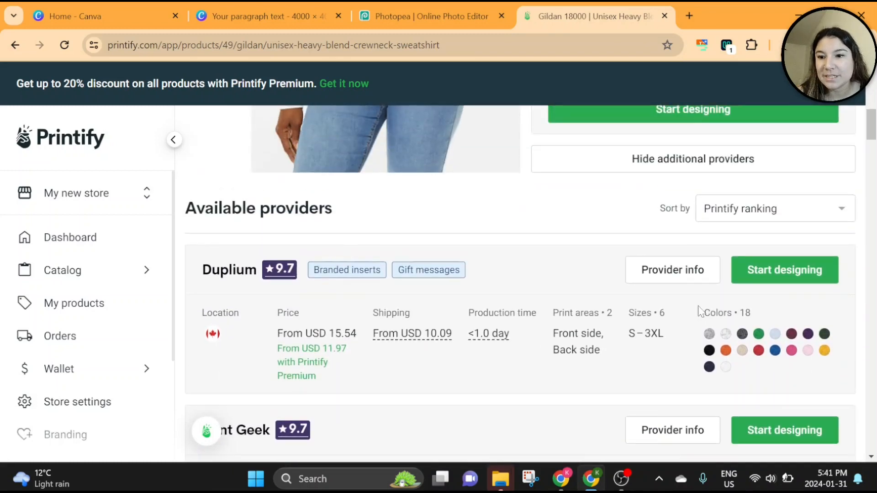
left_click(775, 269)
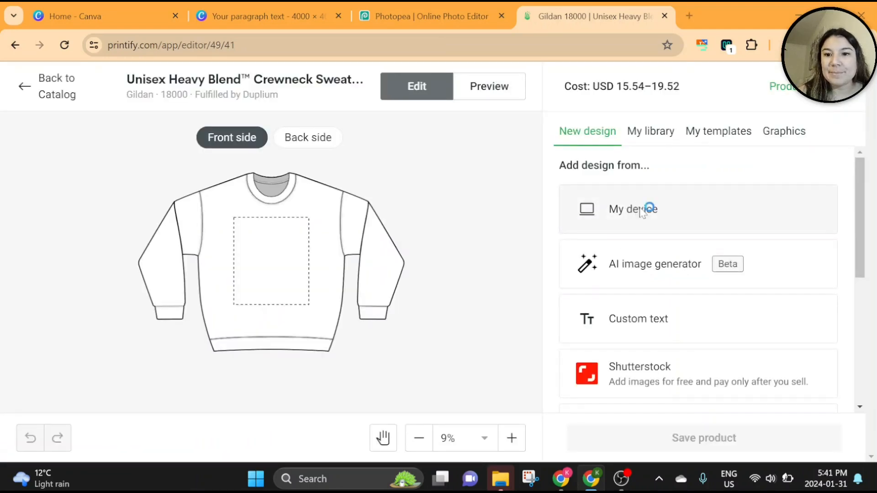
Place the heart design 2.png from the device on the sweatshirt's front side and add light pink as a garment color
left_click(640, 207)
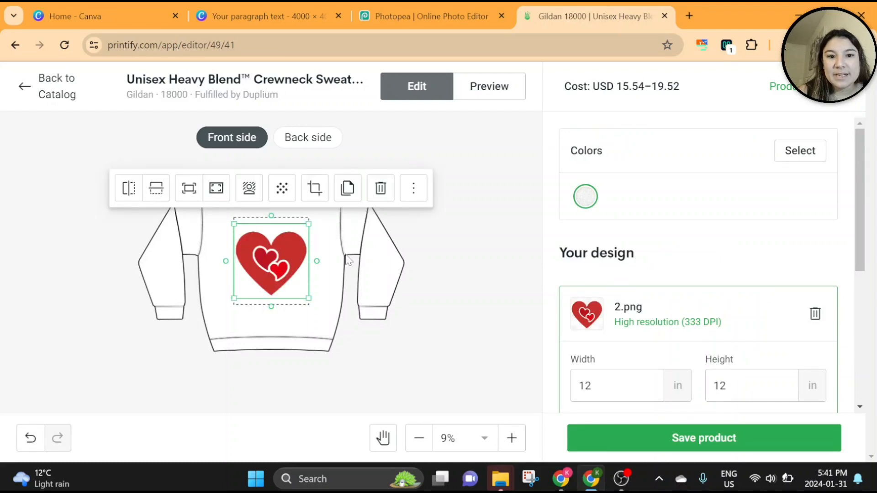
scroll(270, 251, "up", 2)
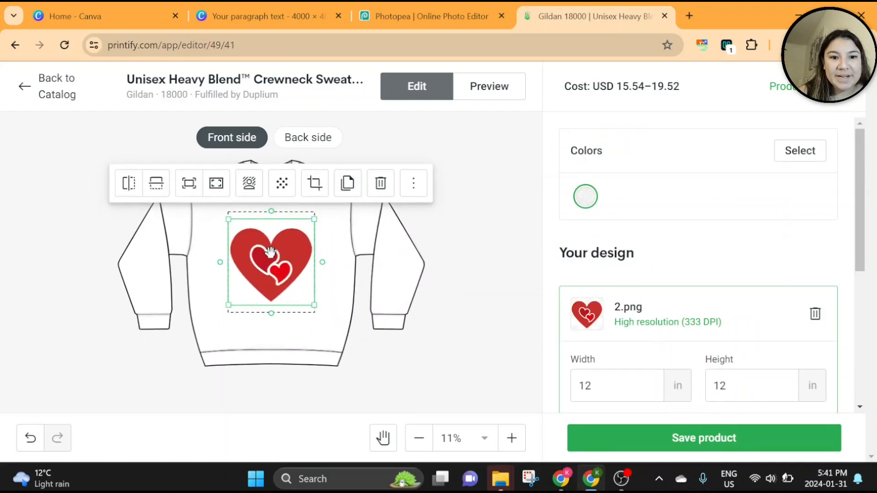
left_click(806, 155)
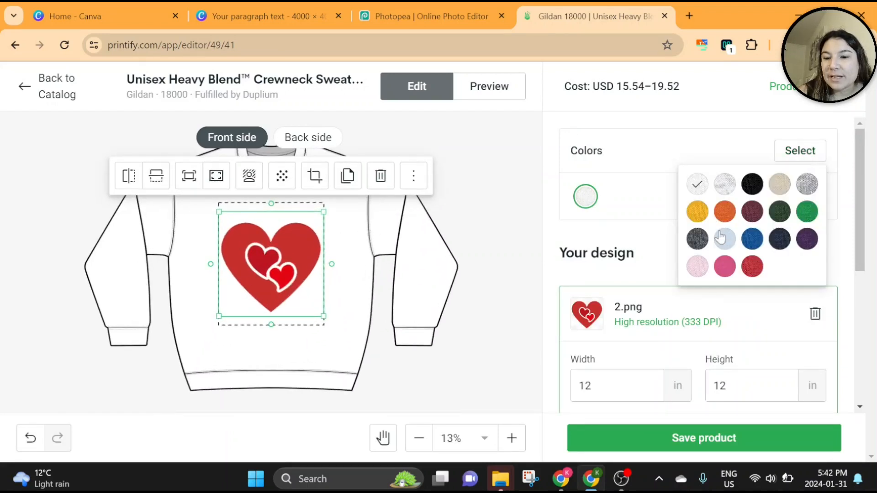
left_click(697, 266)
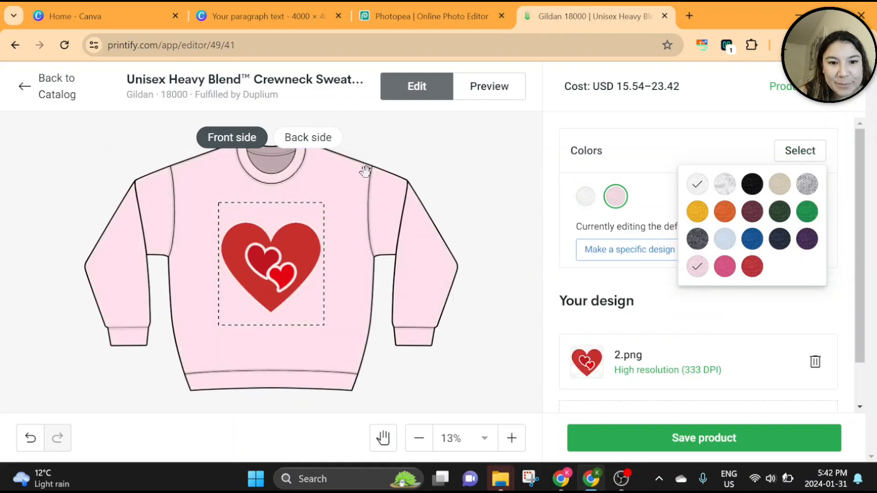
scroll(298, 296, "up", 3)
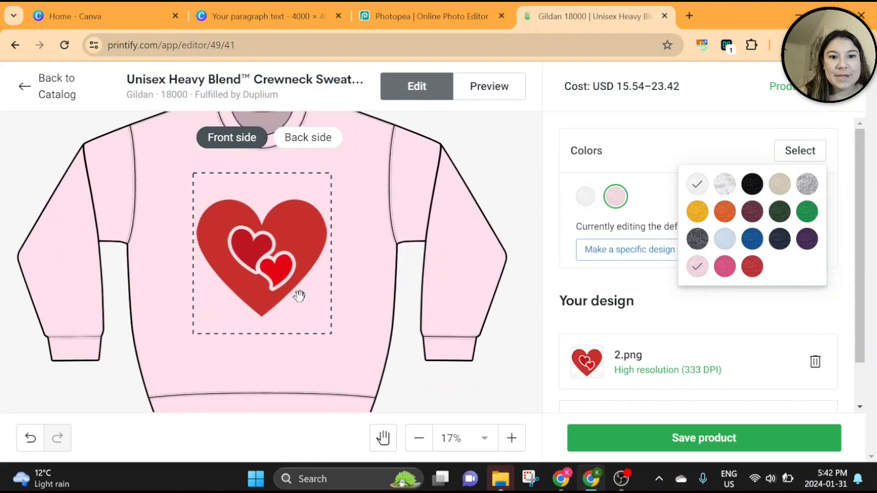
scroll(297, 297, "down", 2)
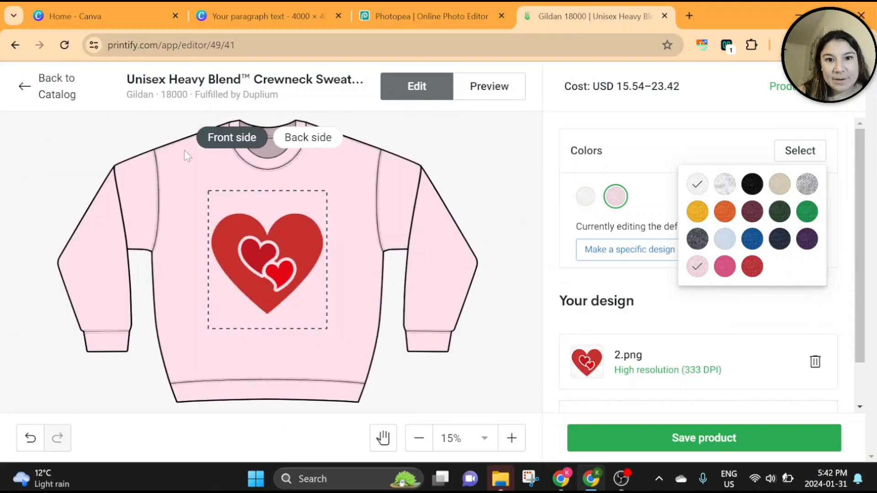
Leave the editor for the sweatshirt's catalog page and show its additional print providers
left_click(33, 95)
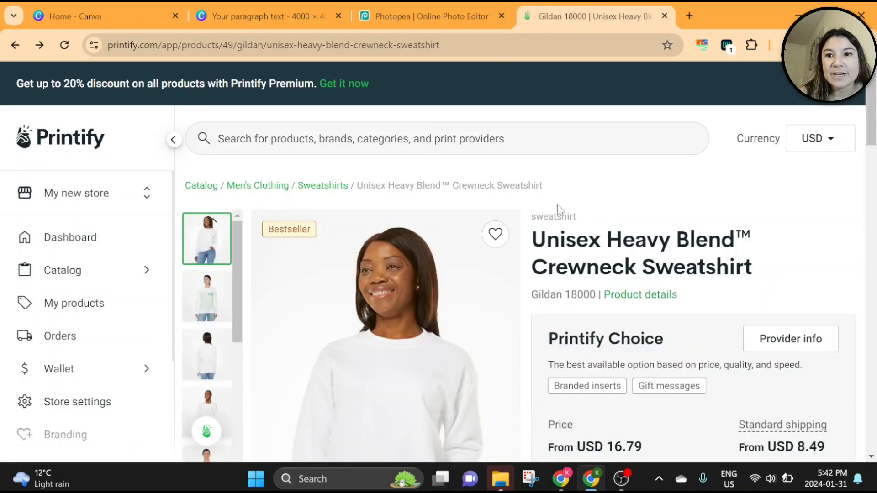
scroll(546, 204, "down", 1)
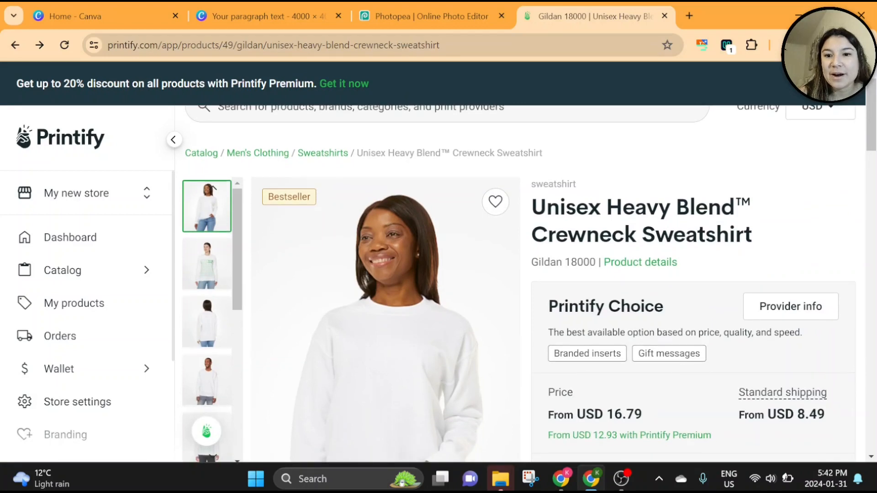
scroll(536, 248, "down", 7)
scroll(536, 248, "down", 5)
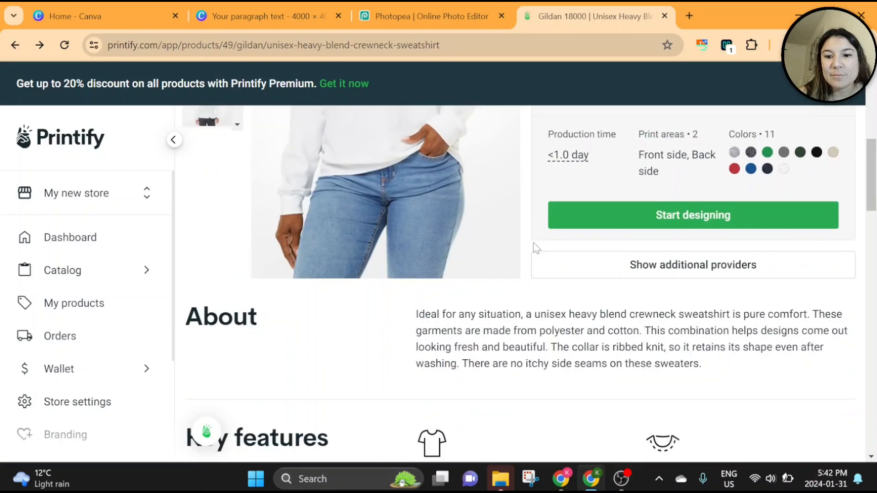
scroll(536, 248, "up", 6)
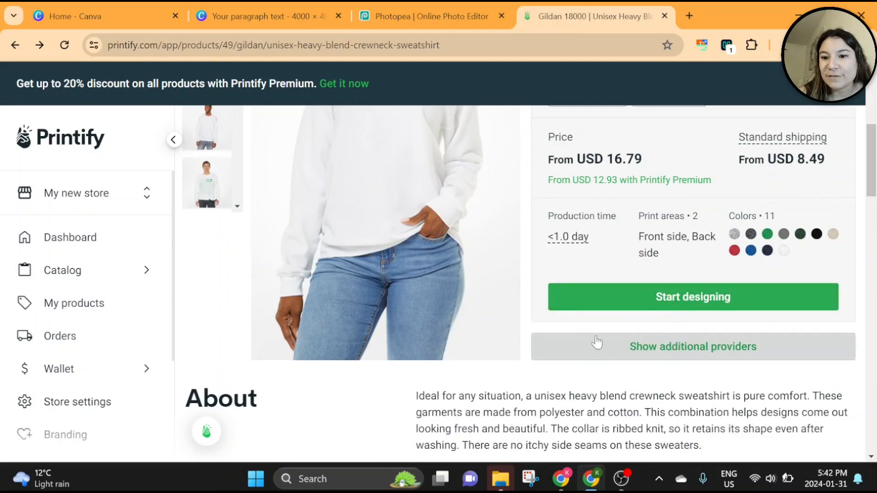
left_click(535, 343)
scroll(527, 337, "down", 7)
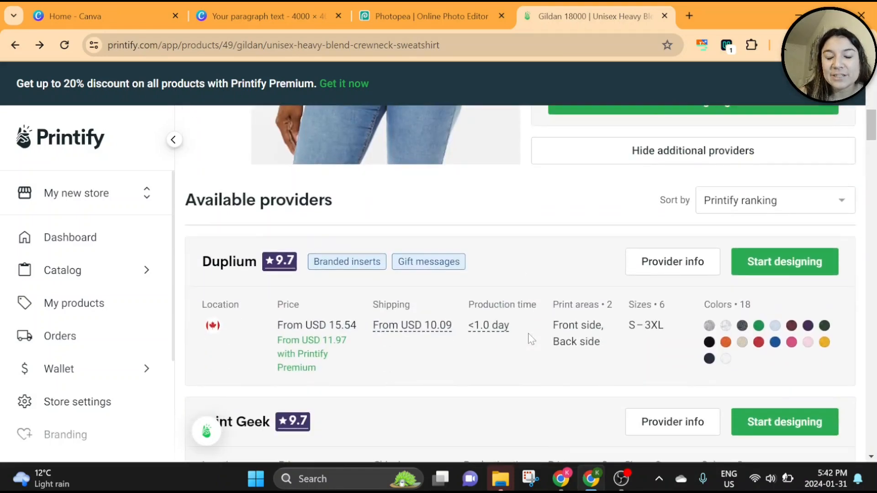
Compare the available print providers' color ranges, locations, prices and shipping, from Duplium and Print Geek through SwiftPOD and Dimona Tee
scroll(530, 339, "down", 3)
scroll(534, 336, "up", 3)
scroll(536, 332, "up", 3)
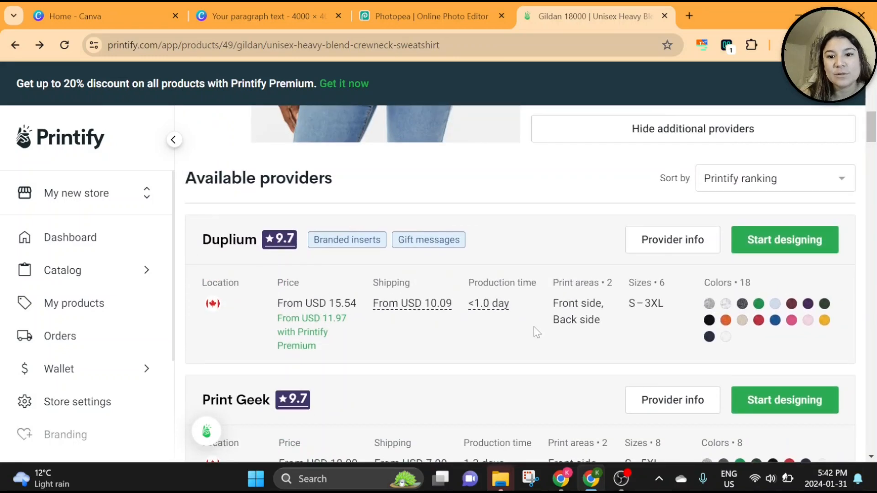
scroll(537, 332, "down", 1)
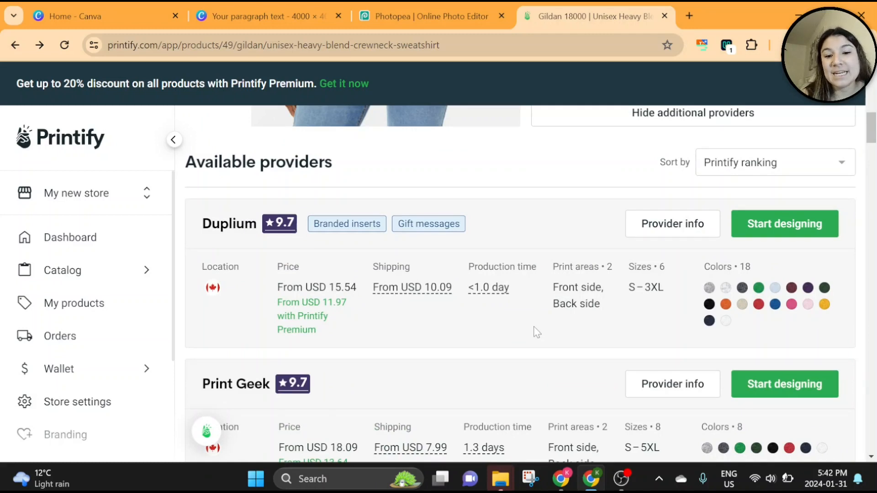
scroll(537, 333, "down", 1)
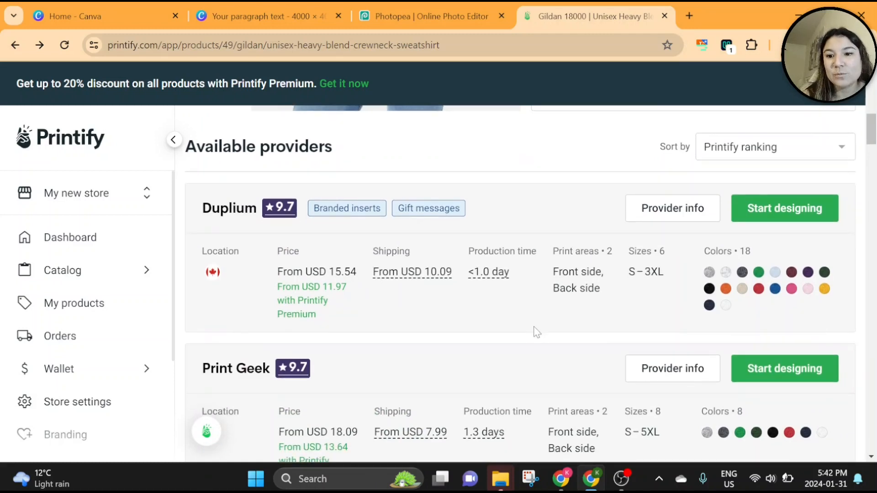
scroll(536, 332, "down", 1)
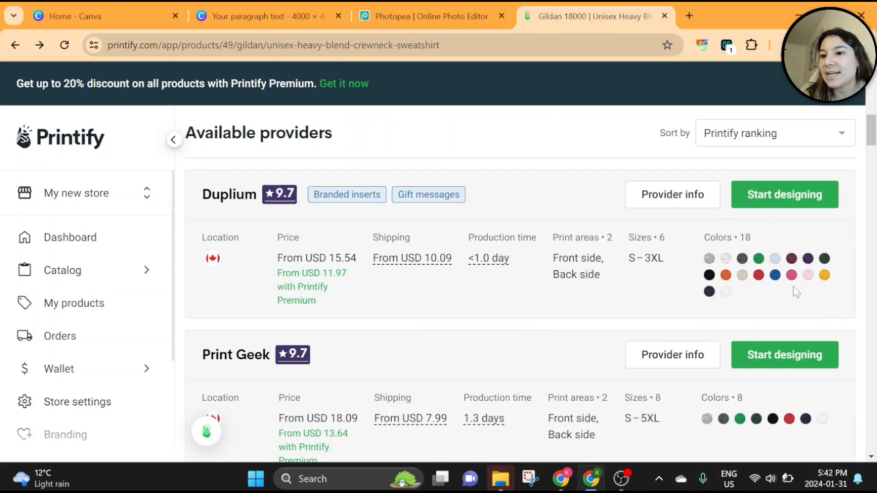
scroll(813, 284, "down", 10)
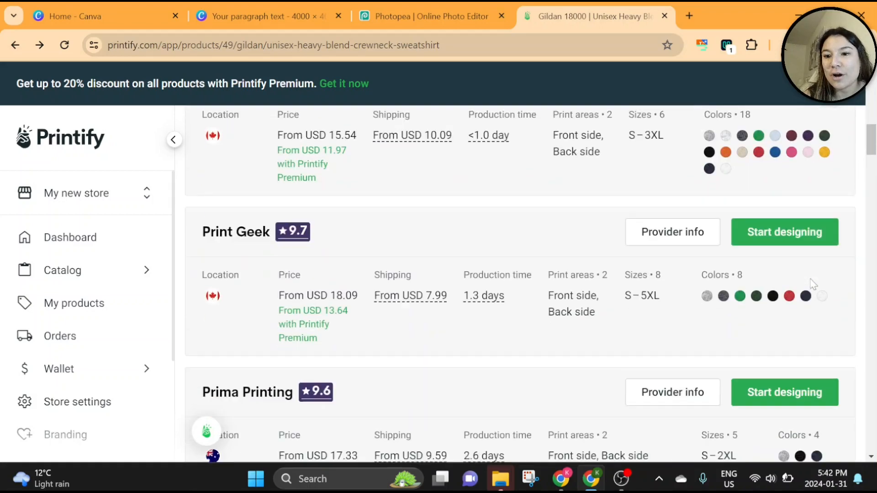
scroll(813, 284, "down", 8)
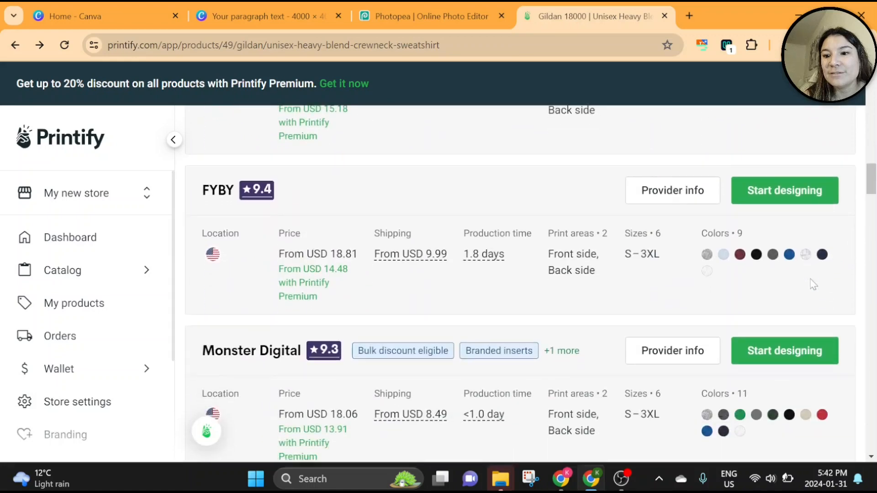
scroll(814, 284, "down", 2)
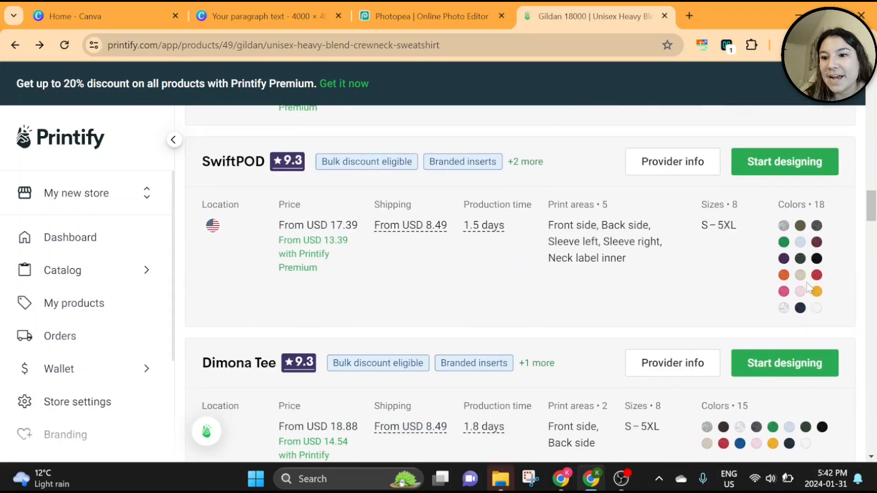
scroll(710, 306, "up", 10)
scroll(710, 306, "up", 10)
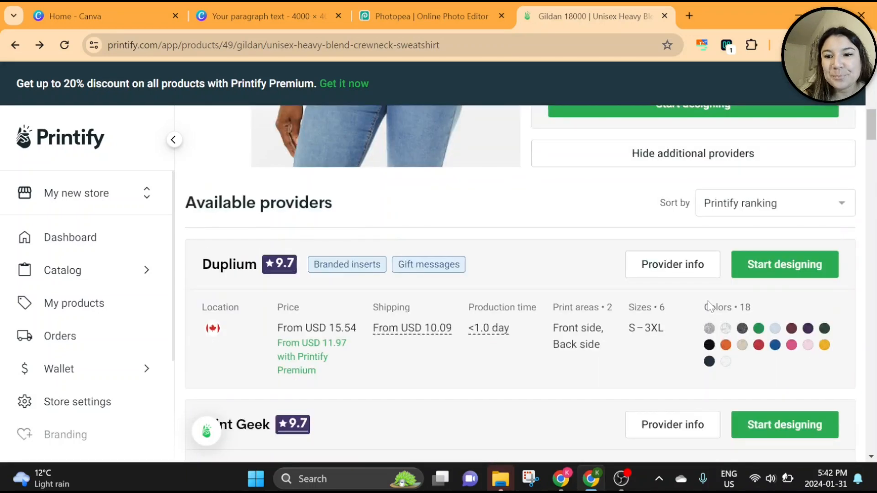